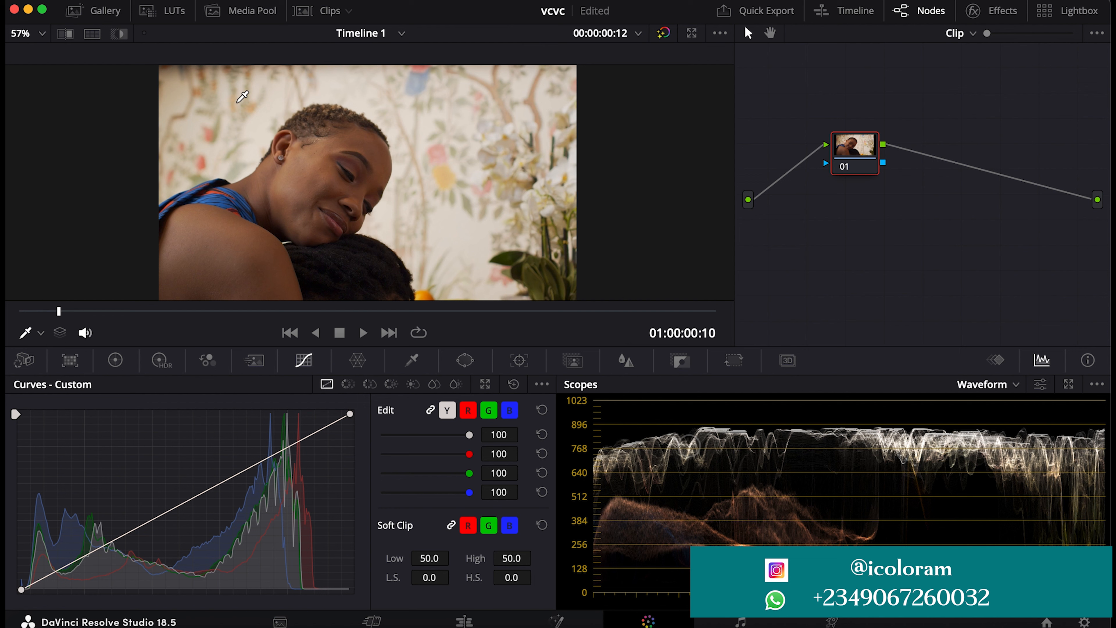
Step: Save the project, and shape the linked custom curve into a gentle S with shadow, midtone and highlight points
{"action": "key", "text": "super+s"}
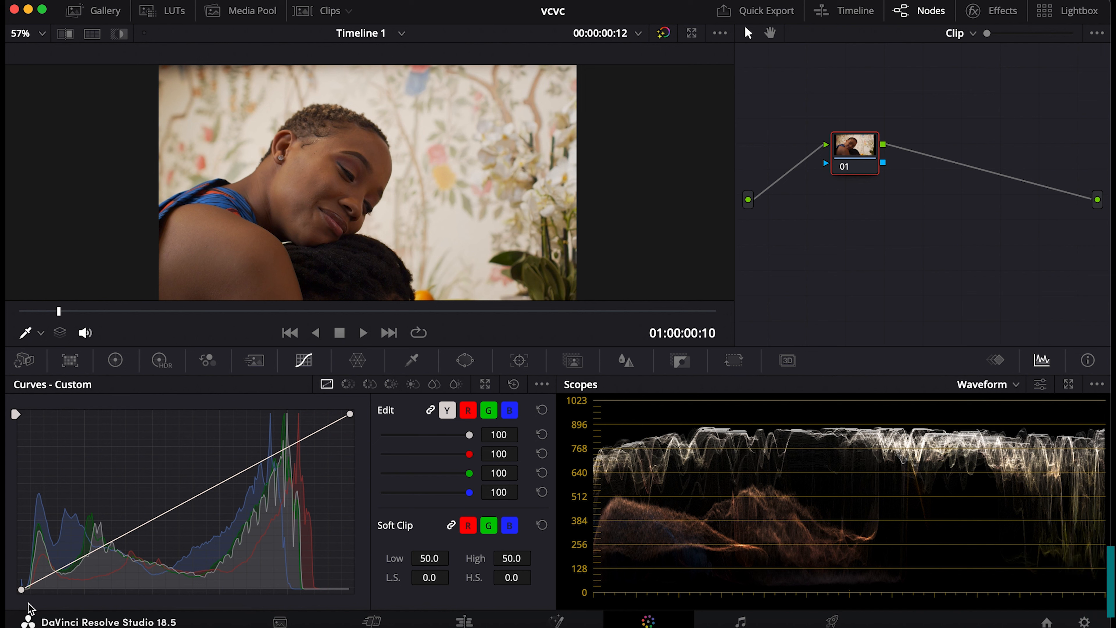
{"action": "left_click", "coordinate": [66, 564]}
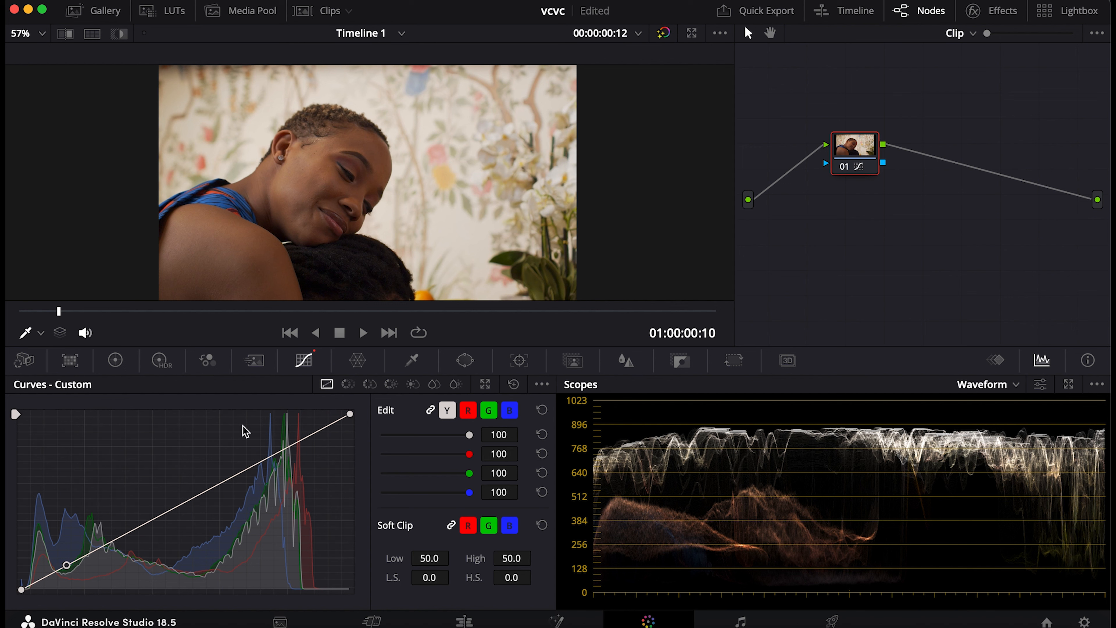
{"action": "left_click", "coordinate": [285, 447]}
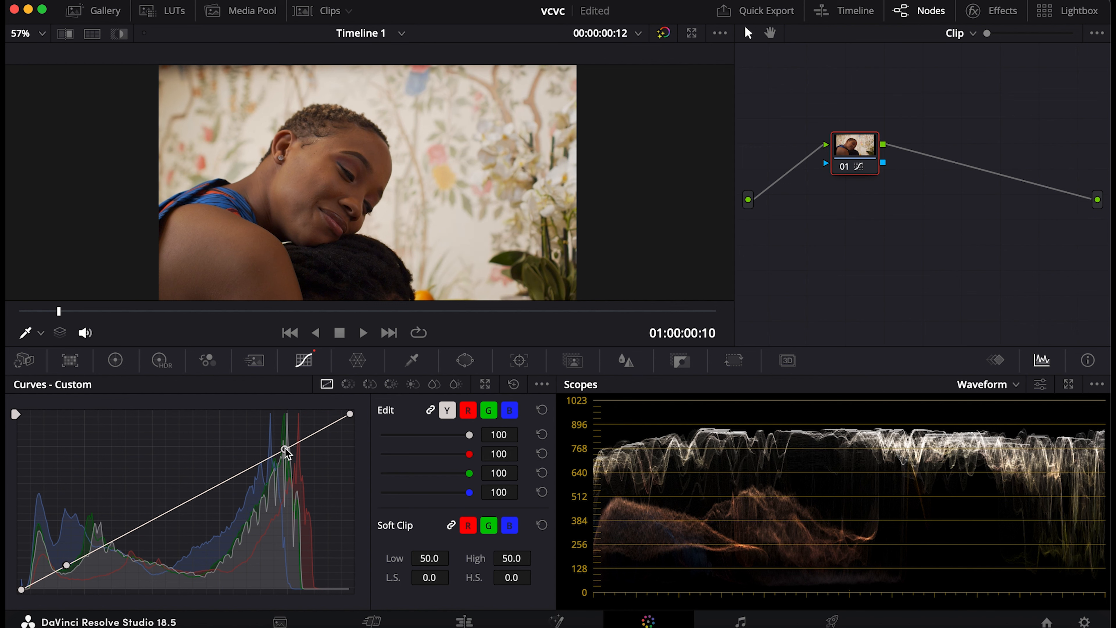
{"action": "left_click", "coordinate": [165, 513]}
{"action": "mouse_move", "coordinate": [67, 565]}
{"action": "left_mouse_down"}
{"action": "mouse_move", "coordinate": [58, 575]}
{"action": "mouse_move", "coordinate": [103, 576]}
{"action": "mouse_move", "coordinate": [57, 582]}
{"action": "left_mouse_up"}
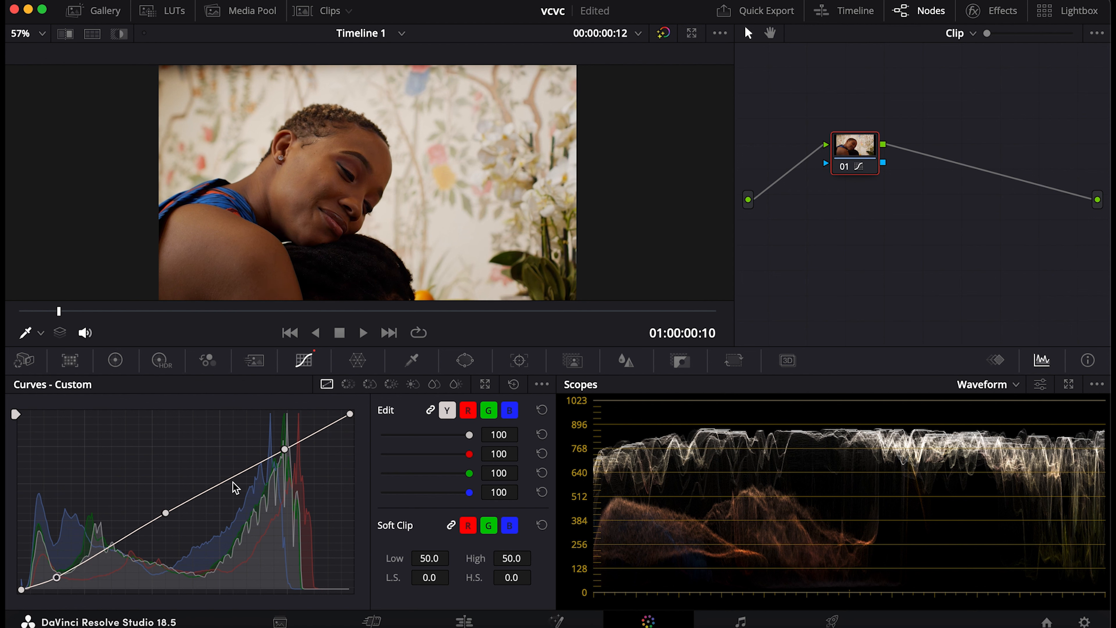
{"action": "left_click_drag", "start_coordinate": [283, 450], "coordinate": [287, 445]}
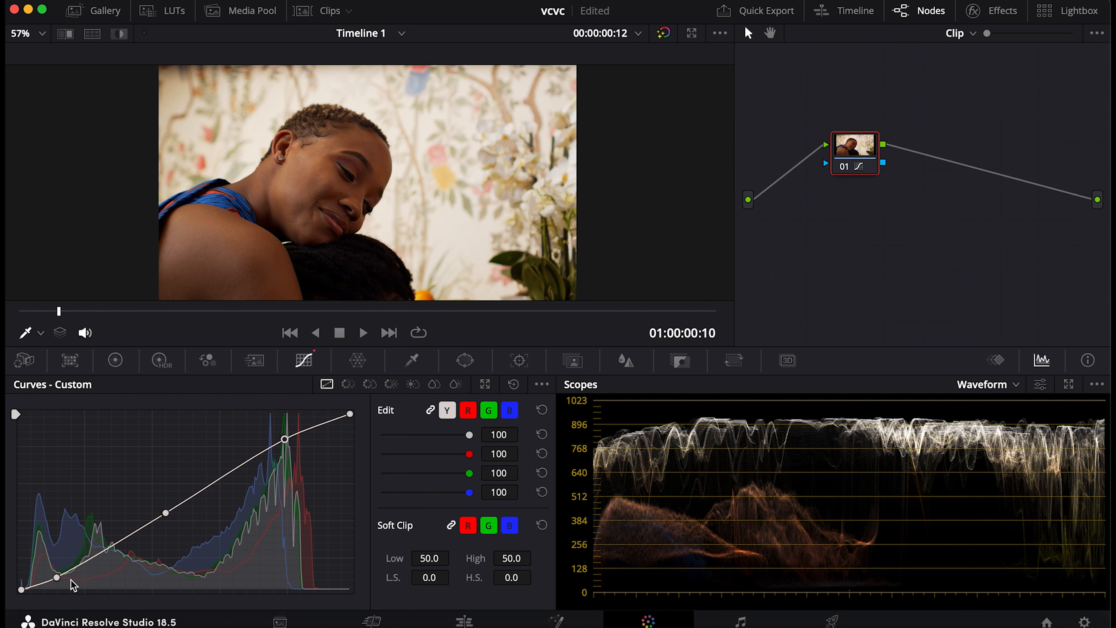
Step: Toggle the grade of node 01 off and on to compare the image with and without the curve
{"action": "key", "text": "ctrl+d"}
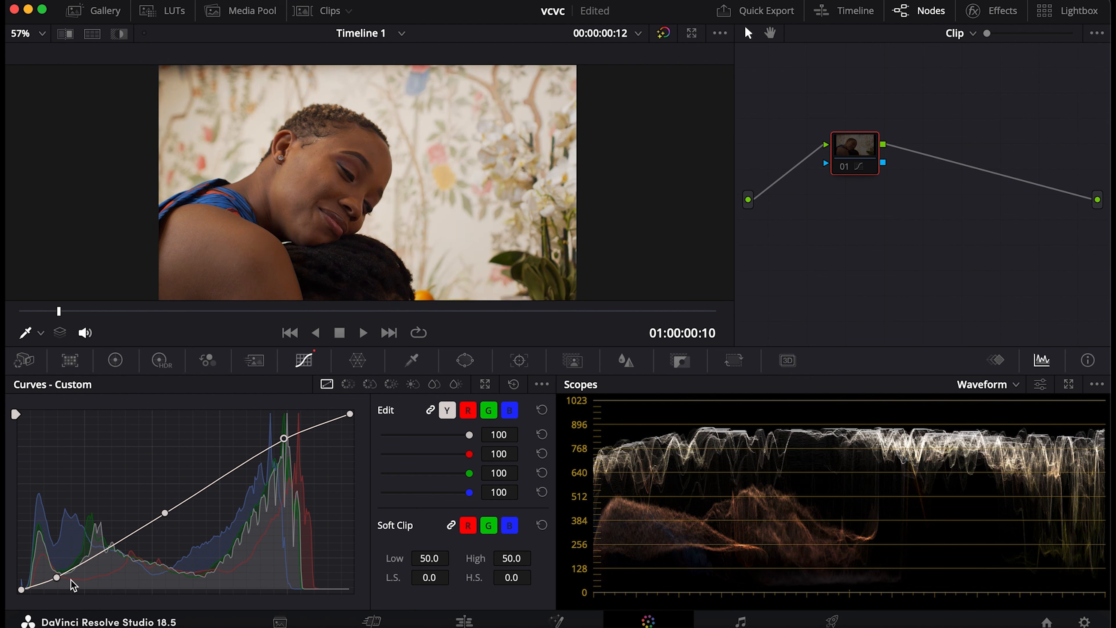
{"action": "key", "text": "ctrl+d"}
{"action": "key", "text": "ctrl+d"}
{"action": "key", "text": "ctrl+d"}
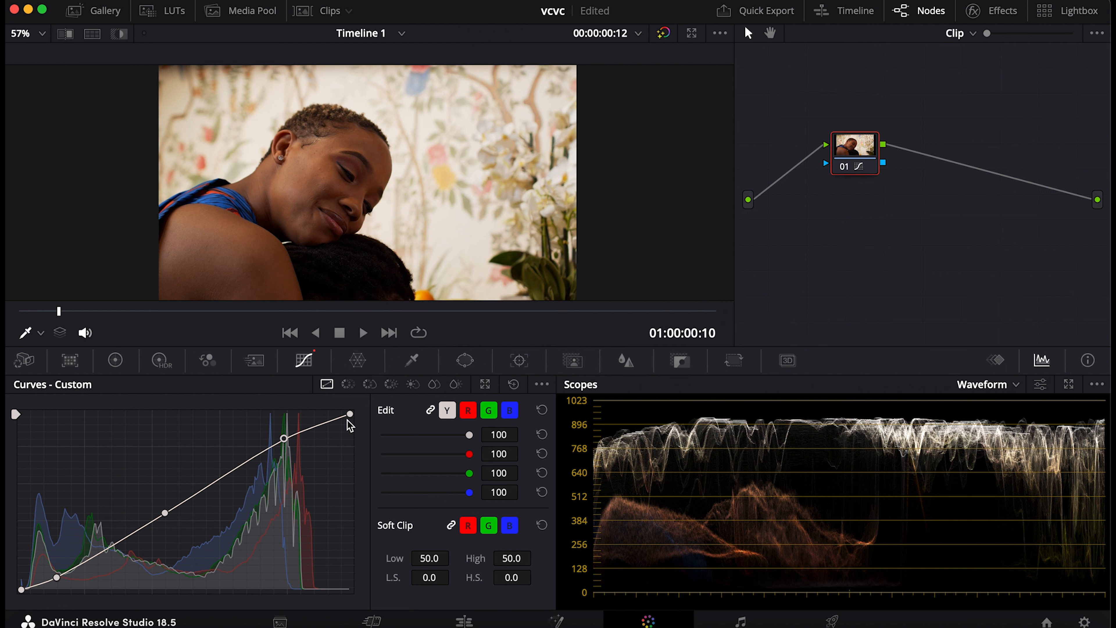
Step: Reset all custom curves and enable Editable Splines
{"action": "left_click", "coordinate": [513, 384]}
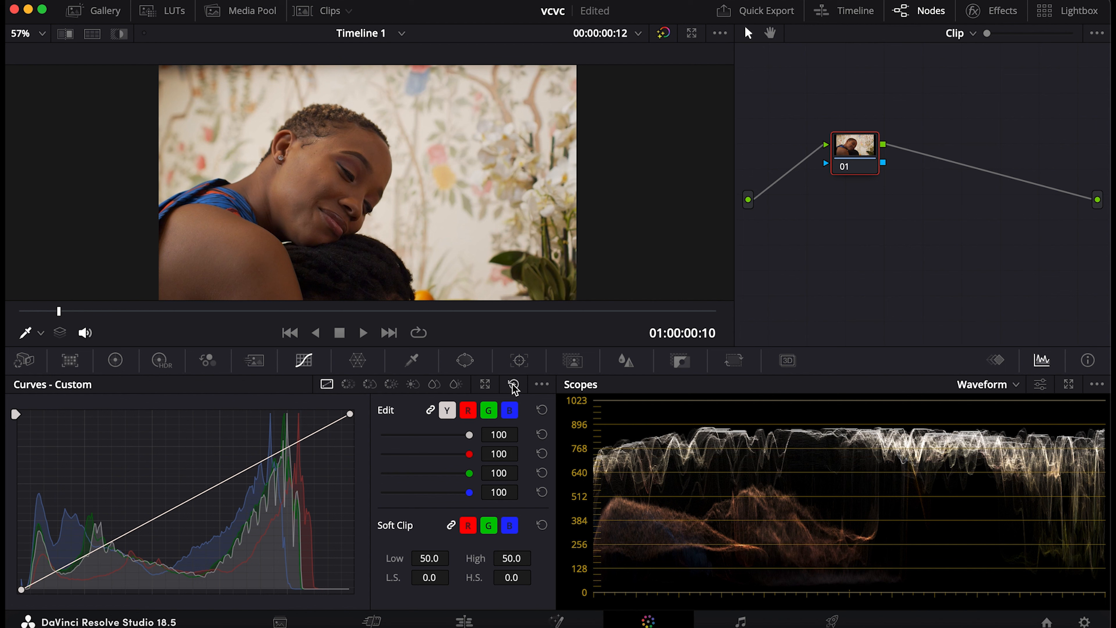
{"action": "left_click", "coordinate": [541, 385]}
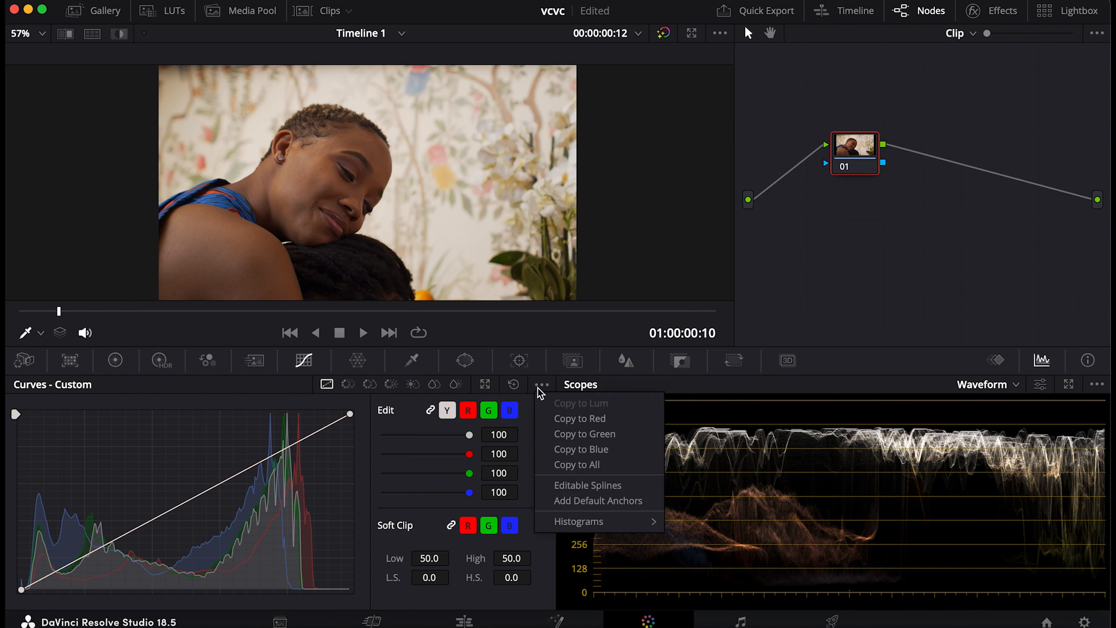
{"action": "left_click", "coordinate": [567, 486]}
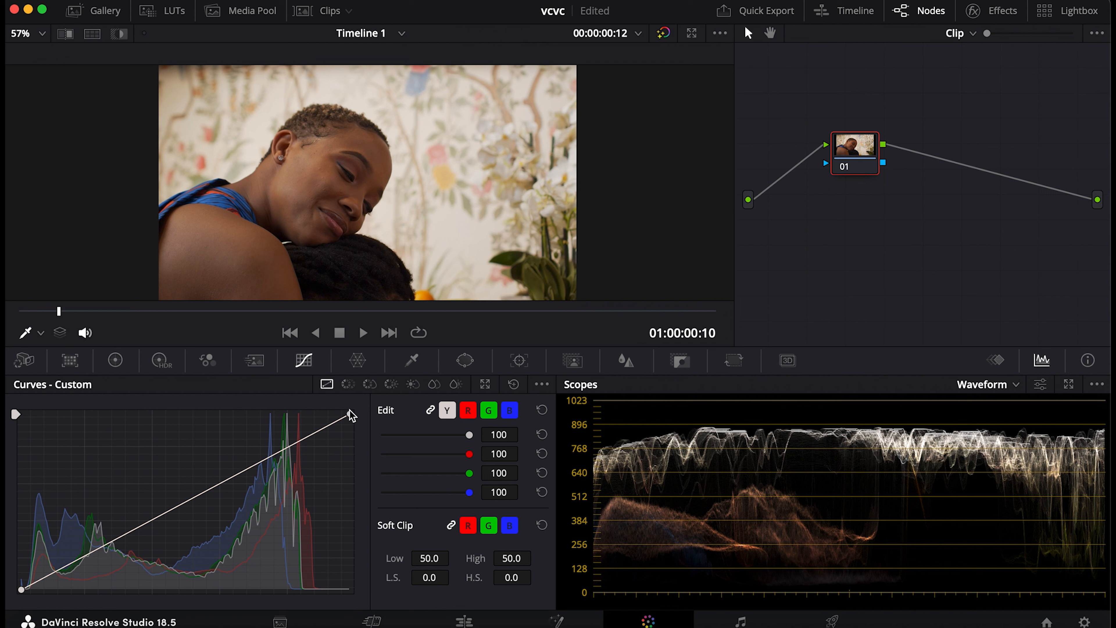
Step: Shape the custom curve into an S by raising the white point's spline handle and lowering the black point's handle
{"action": "left_click_drag", "start_coordinate": [349, 411], "coordinate": [350, 418]}
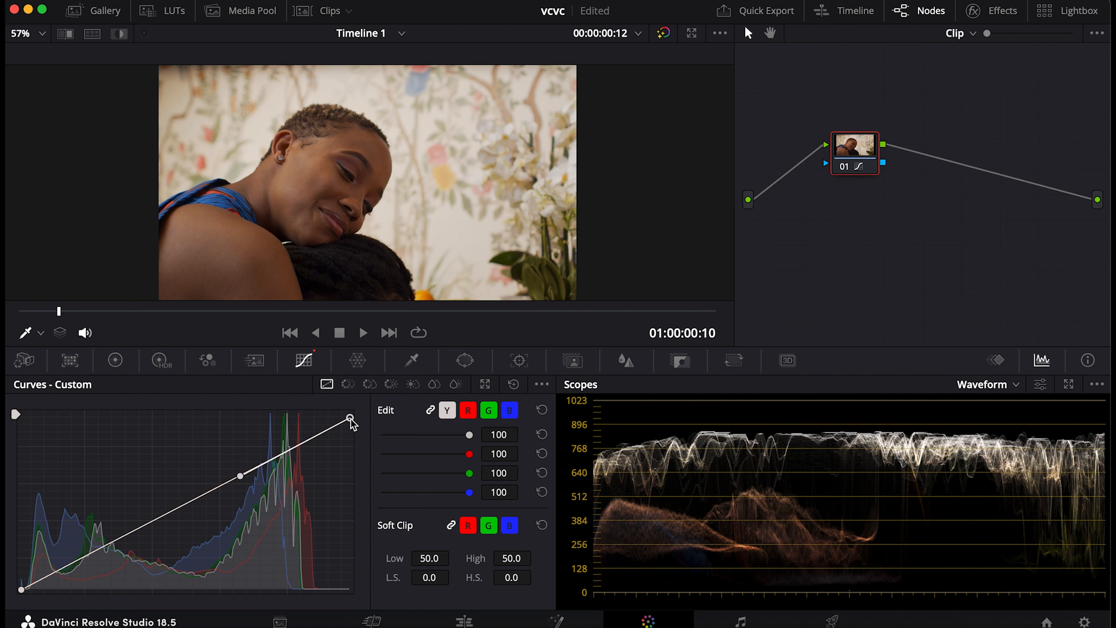
{"action": "key", "text": "super+z"}
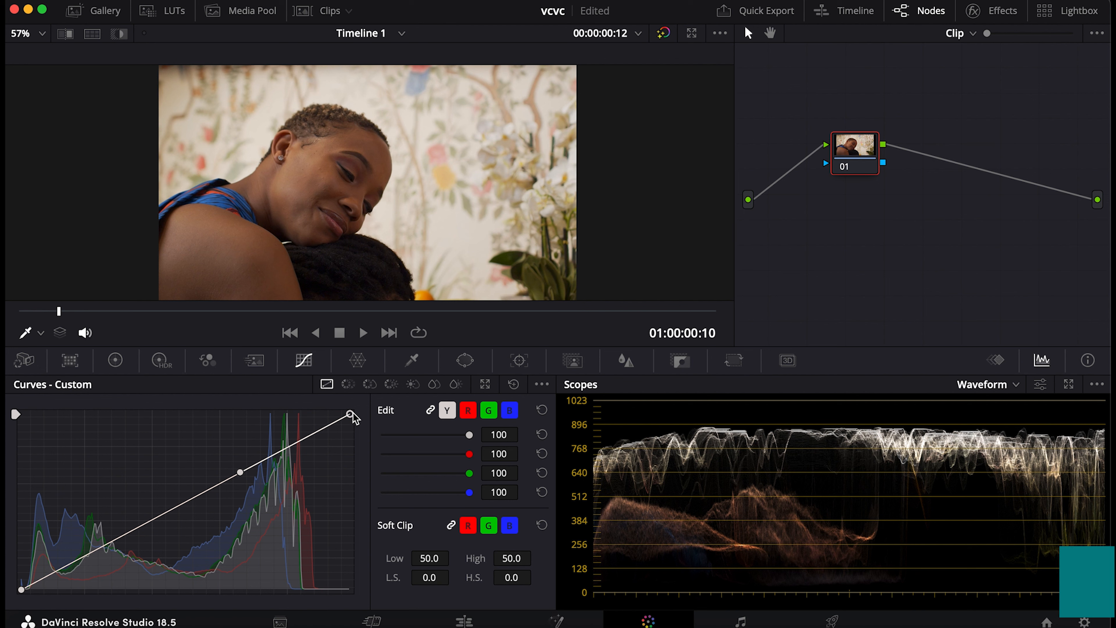
{"action": "left_click", "coordinate": [240, 472]}
{"action": "left_click_drag", "start_coordinate": [243, 476], "coordinate": [248, 439]}
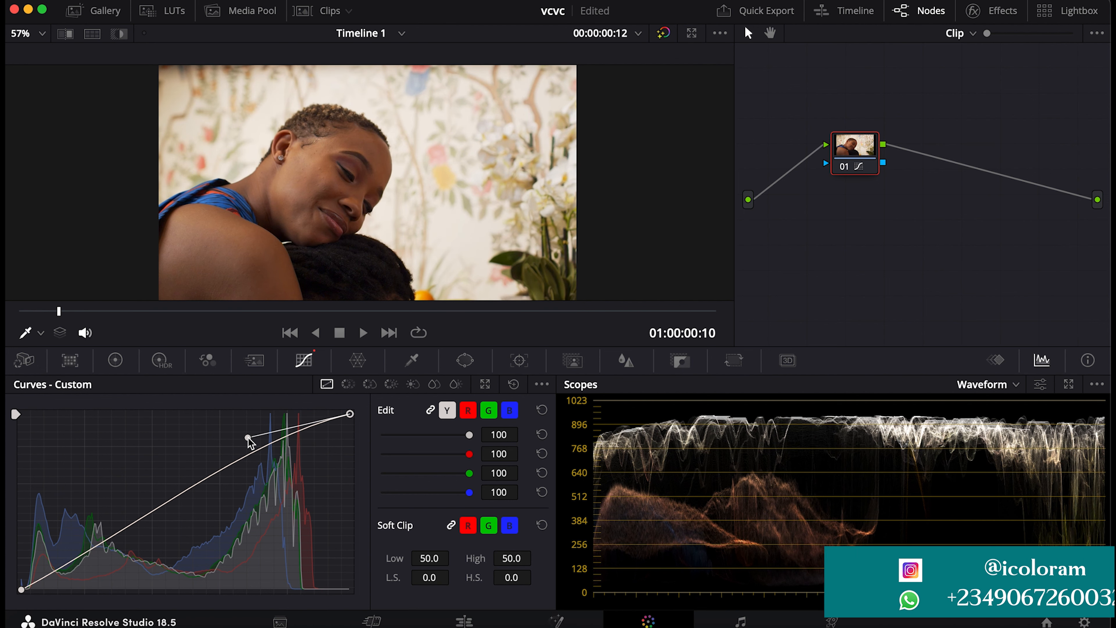
{"action": "left_click", "coordinate": [130, 530]}
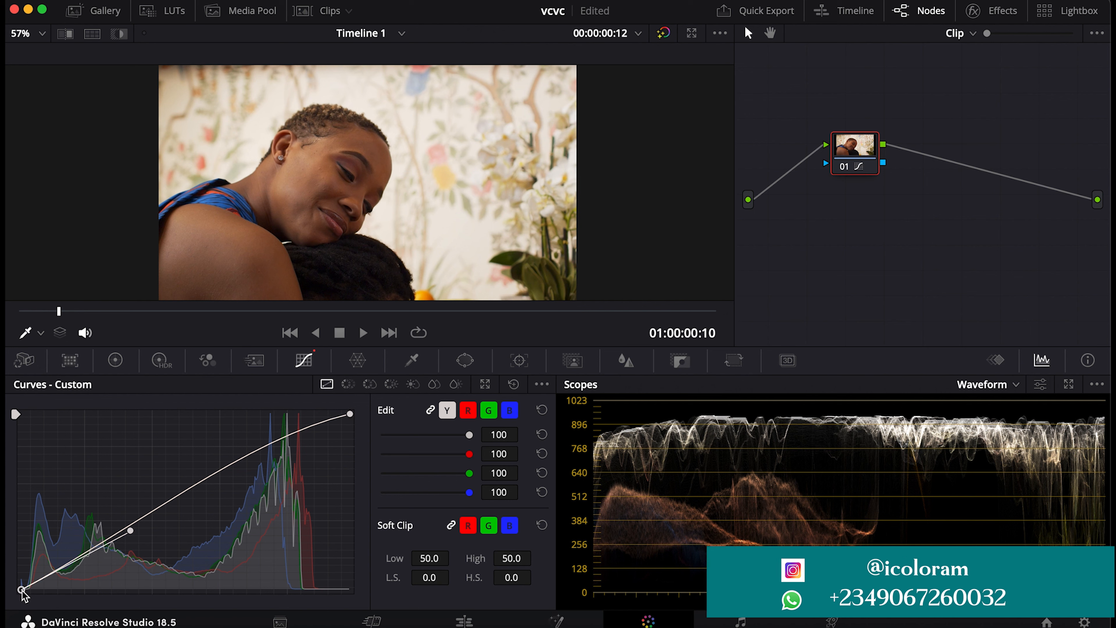
{"action": "left_click_drag", "start_coordinate": [131, 531], "coordinate": [77, 581]}
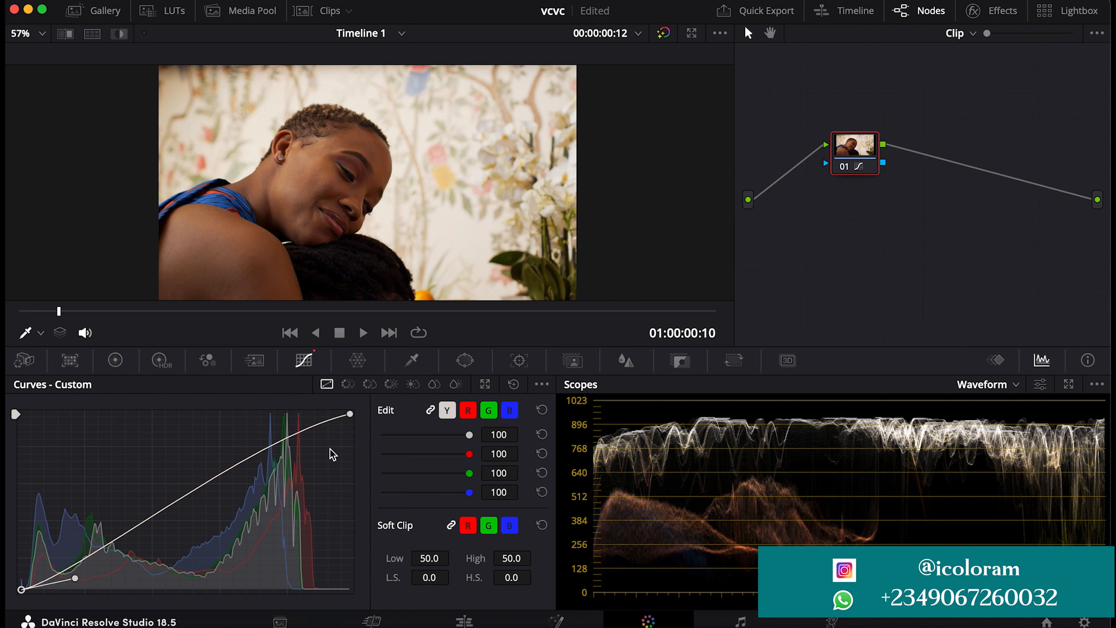
Step: Strengthen the curve's highlight bend, and fade the contrast by lowering the white point and lifting the black point with a flat handle
{"action": "left_click", "coordinate": [351, 414]}
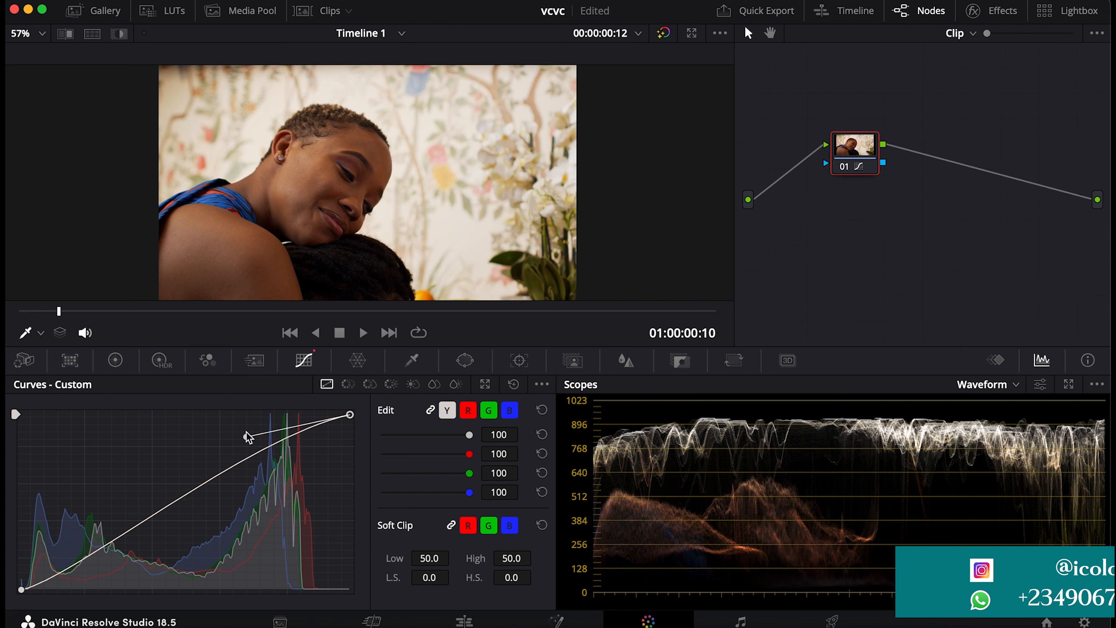
{"action": "left_click_drag", "start_coordinate": [246, 432], "coordinate": [200, 426]}
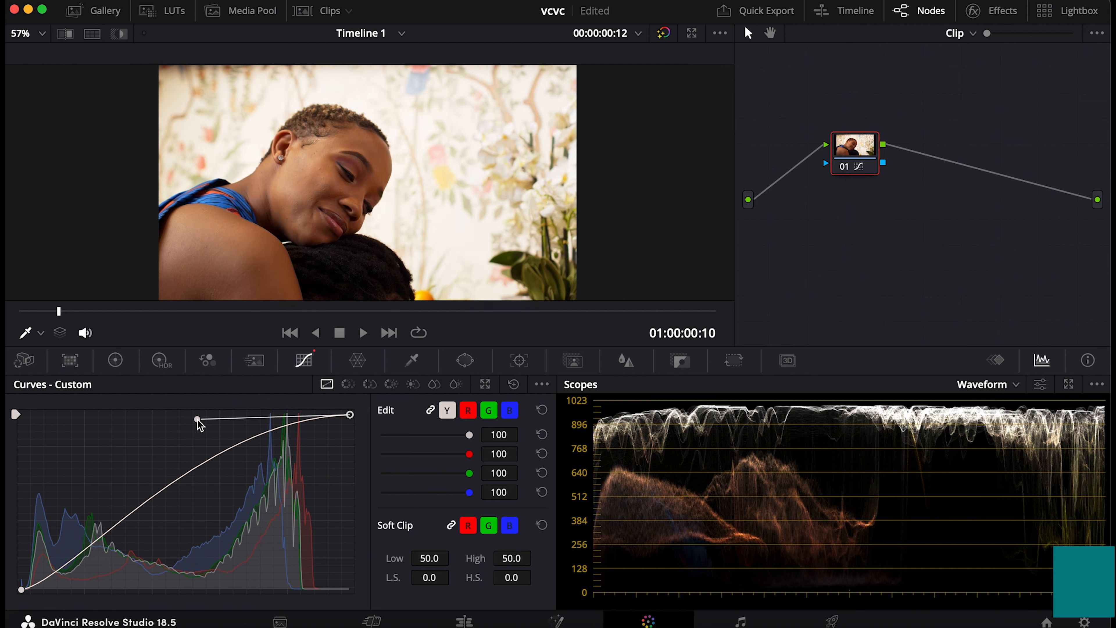
{"action": "left_click_drag", "start_coordinate": [349, 415], "coordinate": [350, 436]}
{"action": "left_click_drag", "start_coordinate": [22, 590], "coordinate": [23, 581]}
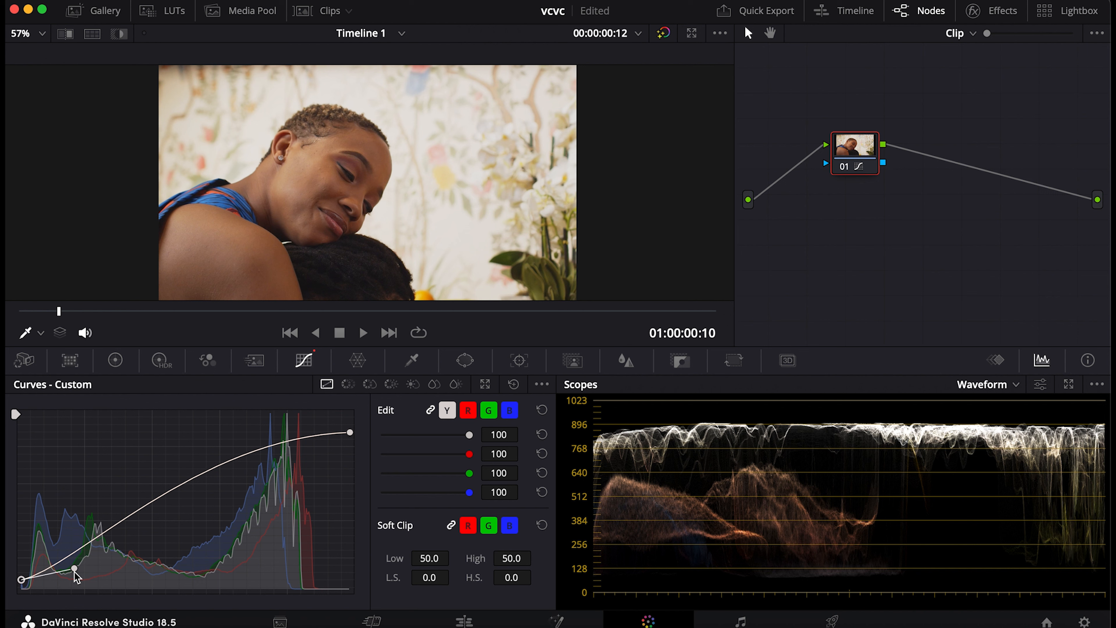
{"action": "mouse_move", "coordinate": [74, 571]}
{"action": "left_mouse_down"}
{"action": "mouse_move", "coordinate": [56, 581]}
{"action": "mouse_move", "coordinate": [71, 580]}
{"action": "left_mouse_up"}
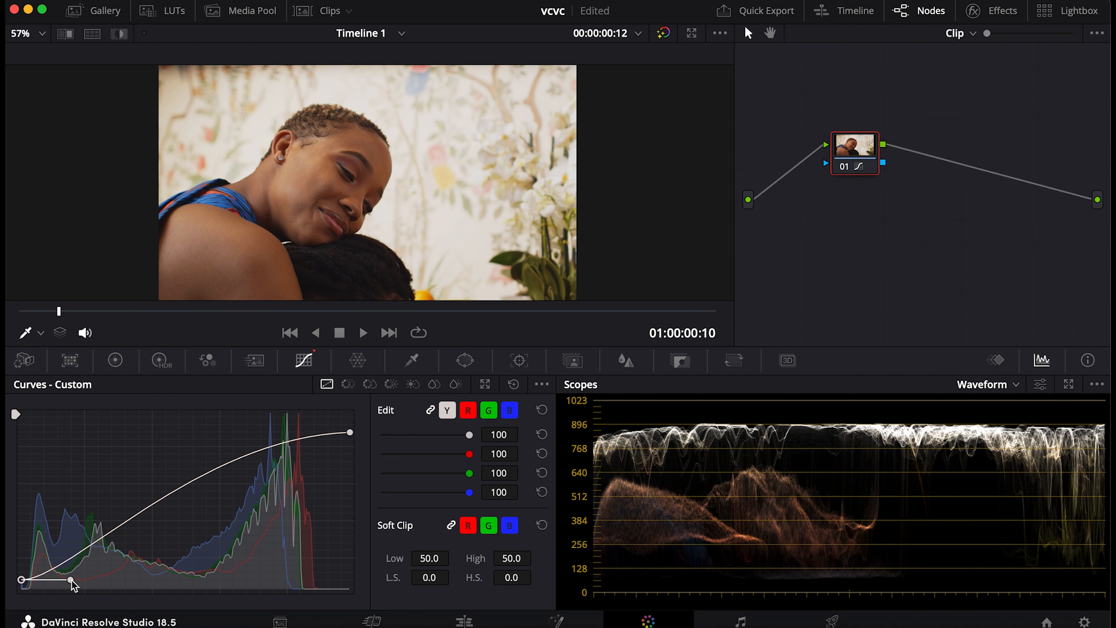
Step: Unlink the curve channels and view the red, green and blue curves one at a time
{"action": "left_click", "coordinate": [431, 411]}
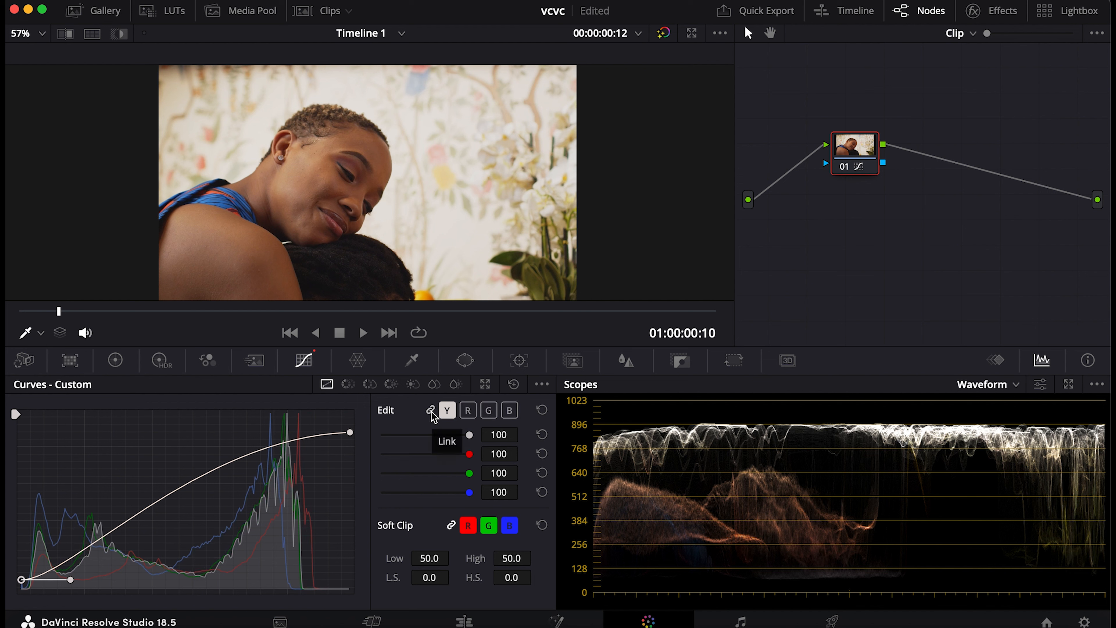
{"action": "left_click", "coordinate": [471, 412]}
{"action": "left_click", "coordinate": [488, 411]}
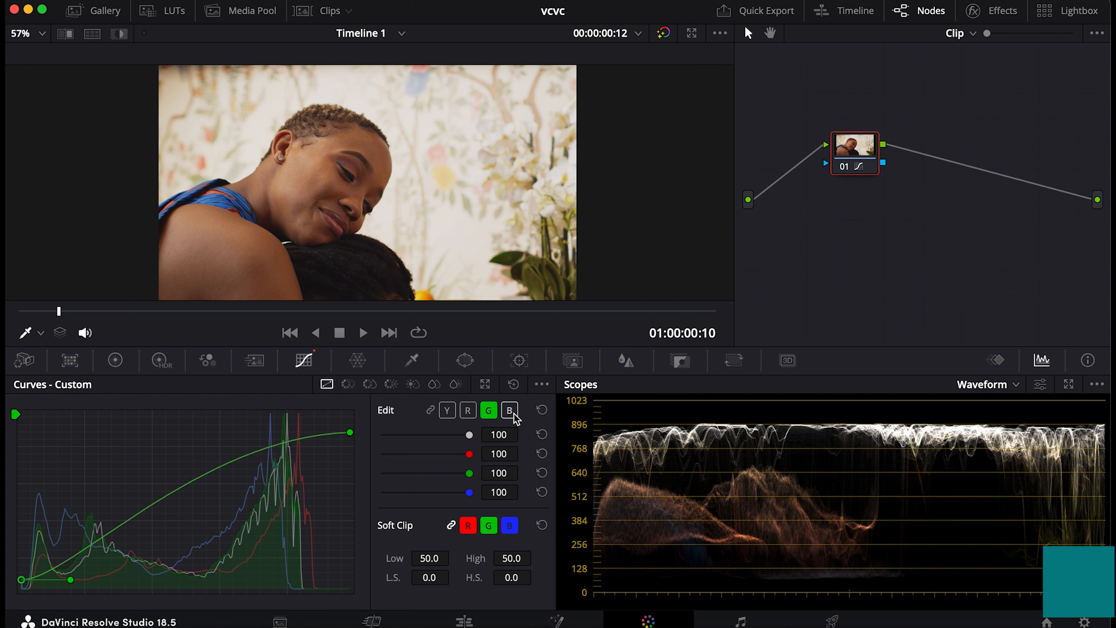
{"action": "left_click", "coordinate": [514, 413]}
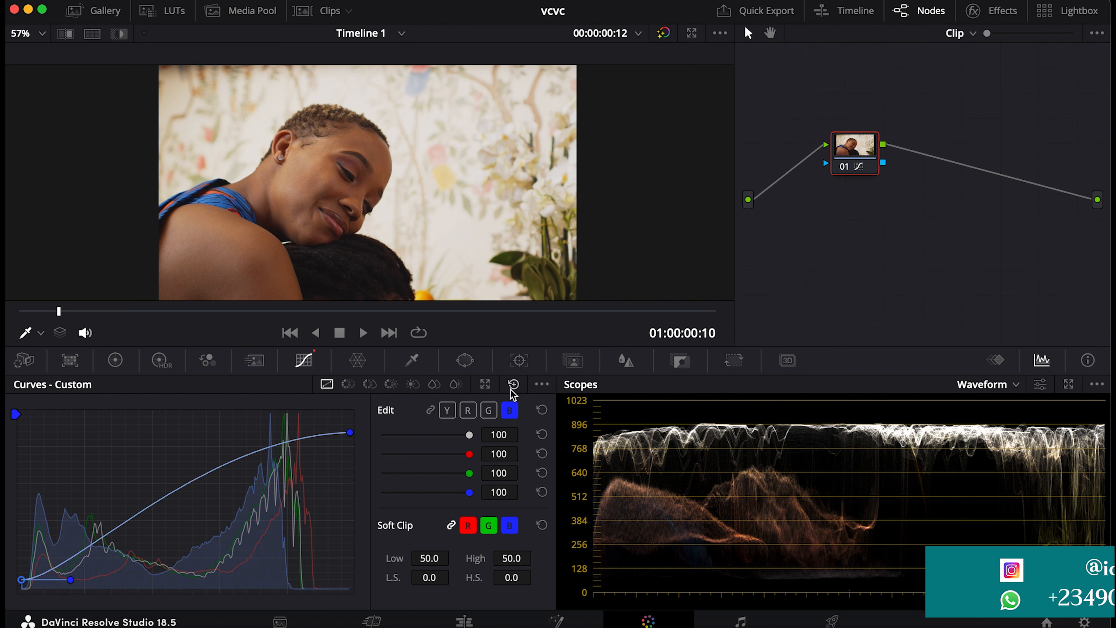
Step: Reset all custom curves and view the green, luma and red channels individually
{"action": "left_click", "coordinate": [510, 387]}
{"action": "left_click", "coordinate": [488, 411]}
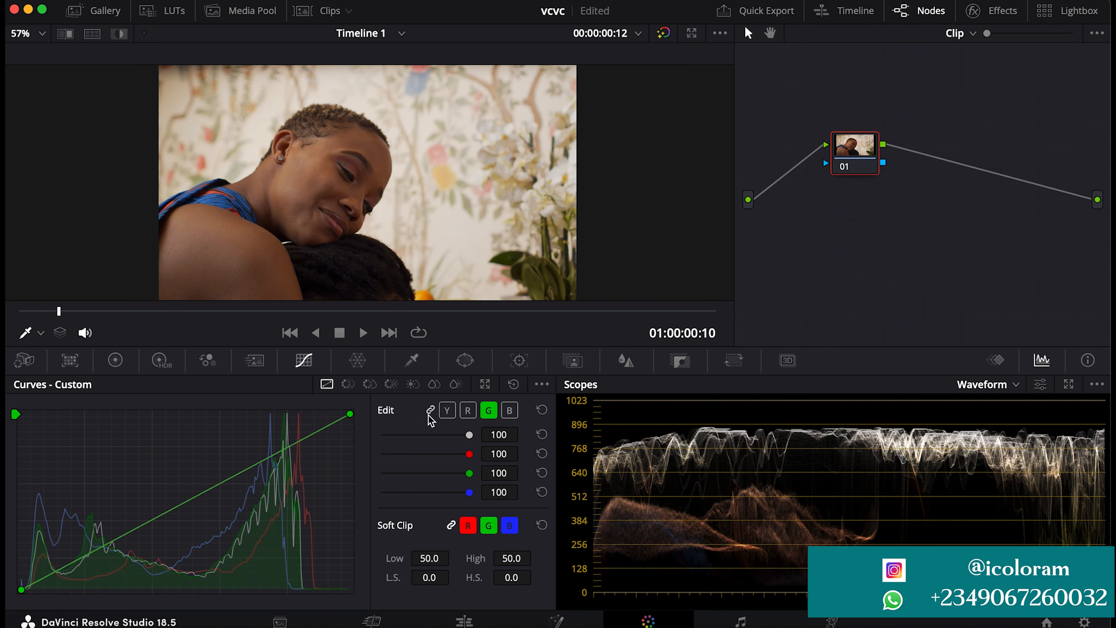
{"action": "left_click", "coordinate": [447, 410]}
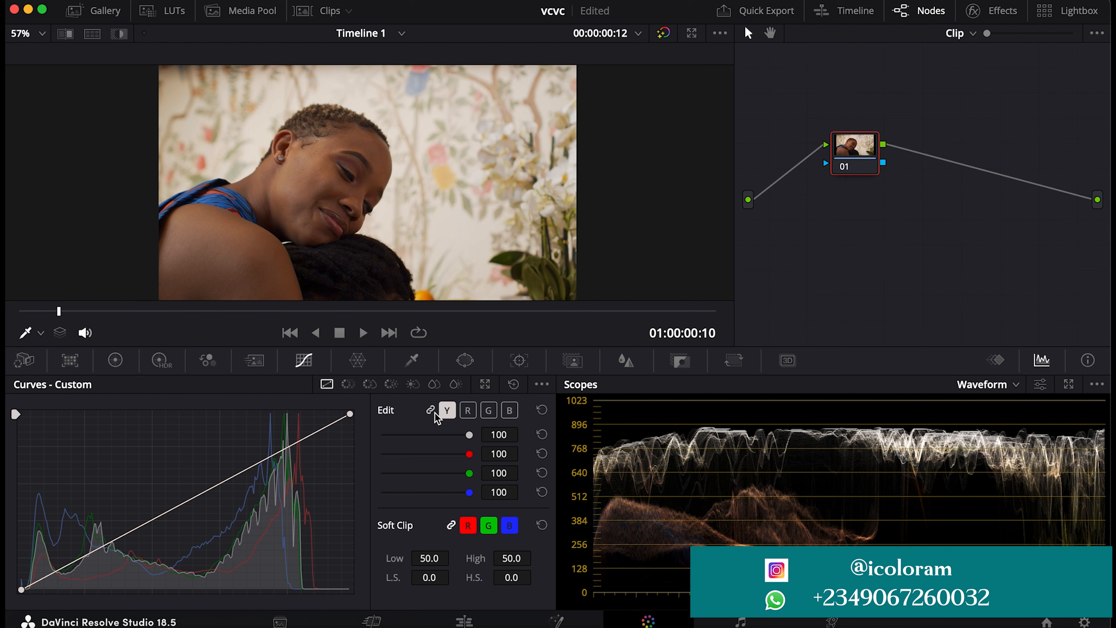
{"action": "left_click", "coordinate": [468, 411]}
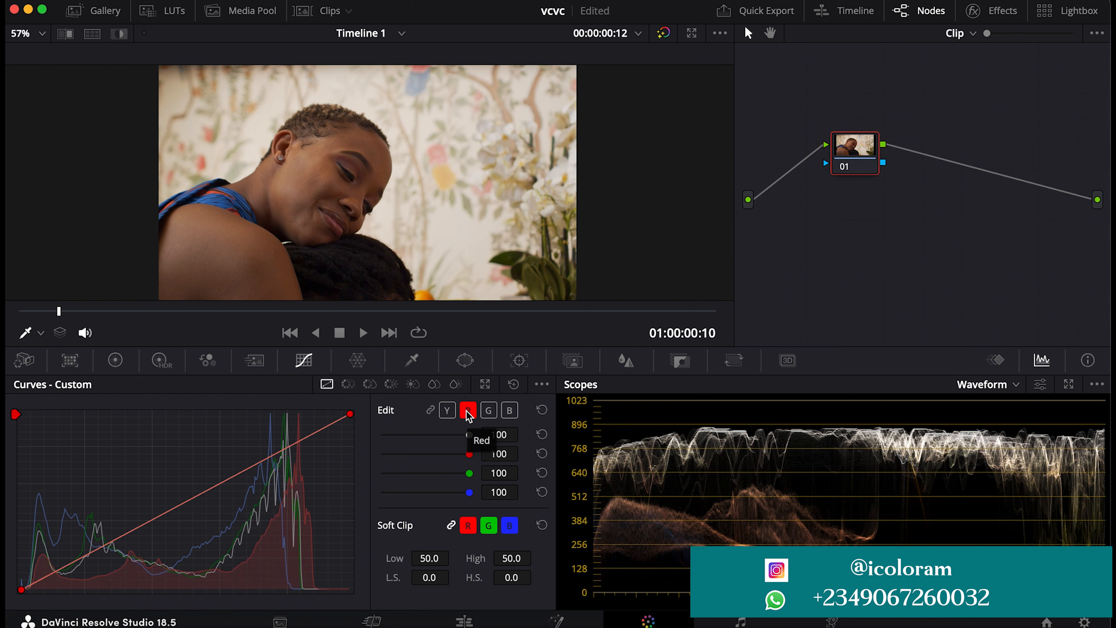
Step: Move the blue curve's white point inward along the upper edge of the graph, and disable Editable Splines
{"action": "left_click", "coordinate": [509, 410]}
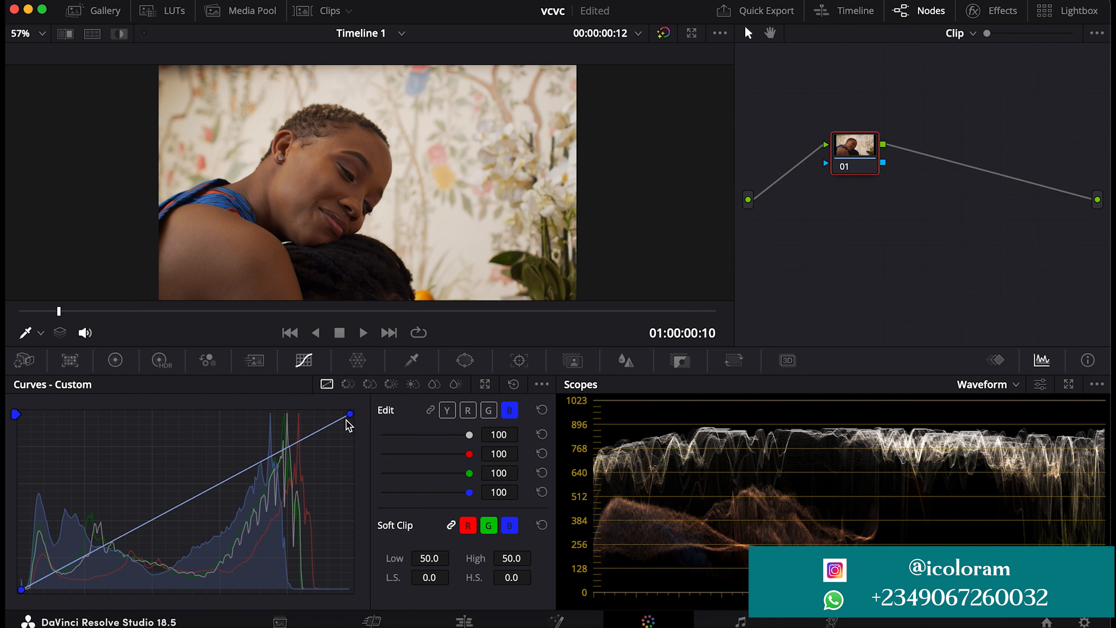
{"action": "left_click_drag", "start_coordinate": [349, 414], "coordinate": [325, 414]}
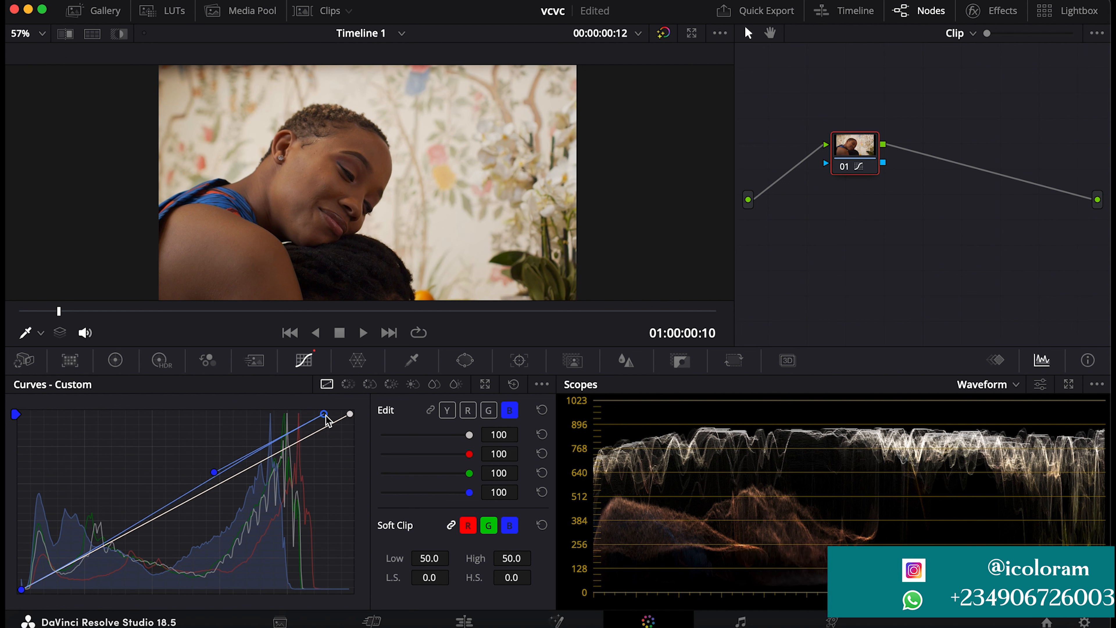
{"action": "left_click", "coordinate": [541, 384]}
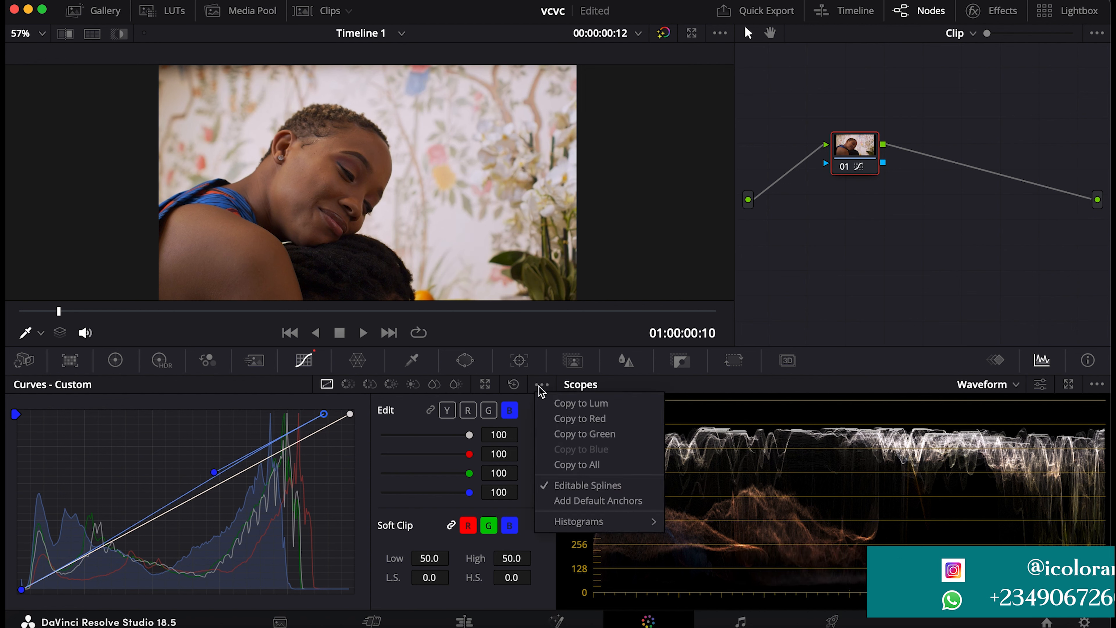
{"action": "left_click", "coordinate": [557, 486]}
Step: Reset all curves and pull the blue curve's white point well down to tint the highlights yellow
{"action": "left_click", "coordinate": [513, 384]}
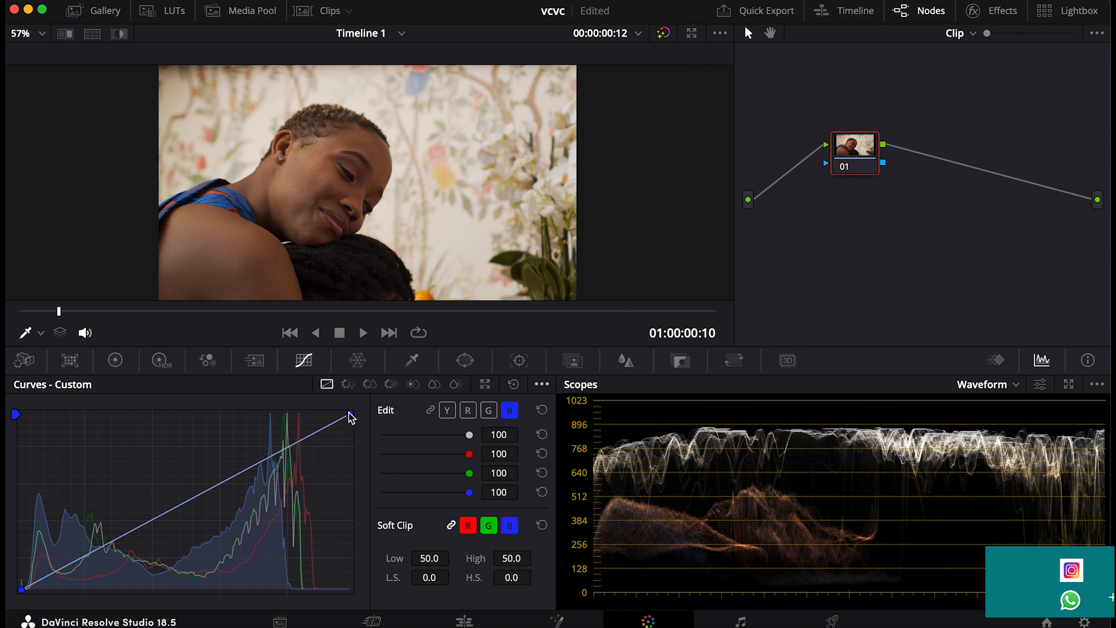
{"action": "left_click_drag", "start_coordinate": [350, 414], "coordinate": [347, 480]}
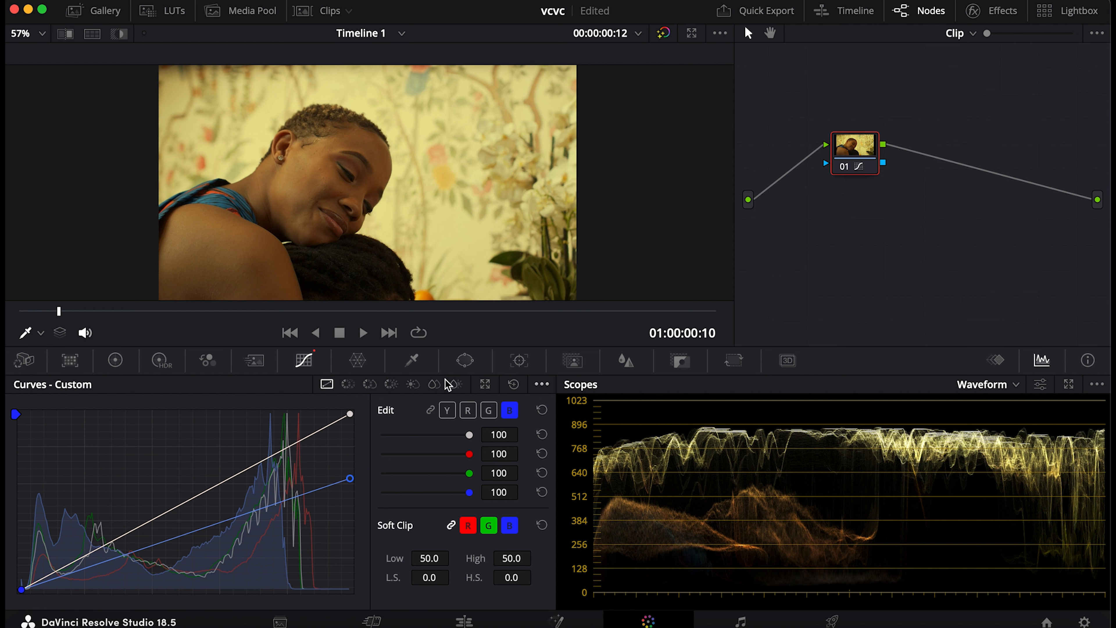
Step: Reset all curves and move the green curve's white point inward along the upper edge to tint the highlights green
{"action": "left_click", "coordinate": [514, 385]}
{"action": "left_click", "coordinate": [489, 409]}
{"action": "left_click", "coordinate": [350, 416]}
{"action": "left_click_drag", "start_coordinate": [348, 456], "coordinate": [292, 413]}
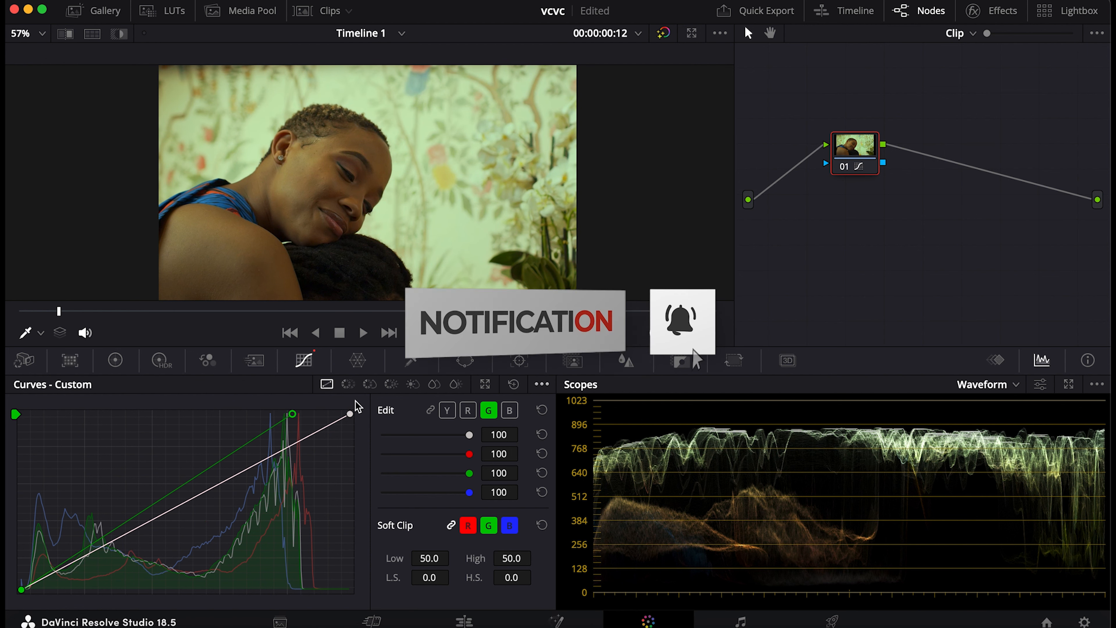
Step: Reset all curves and move the red curve's white point inward along the upper edge to tint the highlights red
{"action": "left_click", "coordinate": [512, 385]}
{"action": "left_click", "coordinate": [467, 410]}
{"action": "left_click_drag", "start_coordinate": [349, 413], "coordinate": [298, 403]}
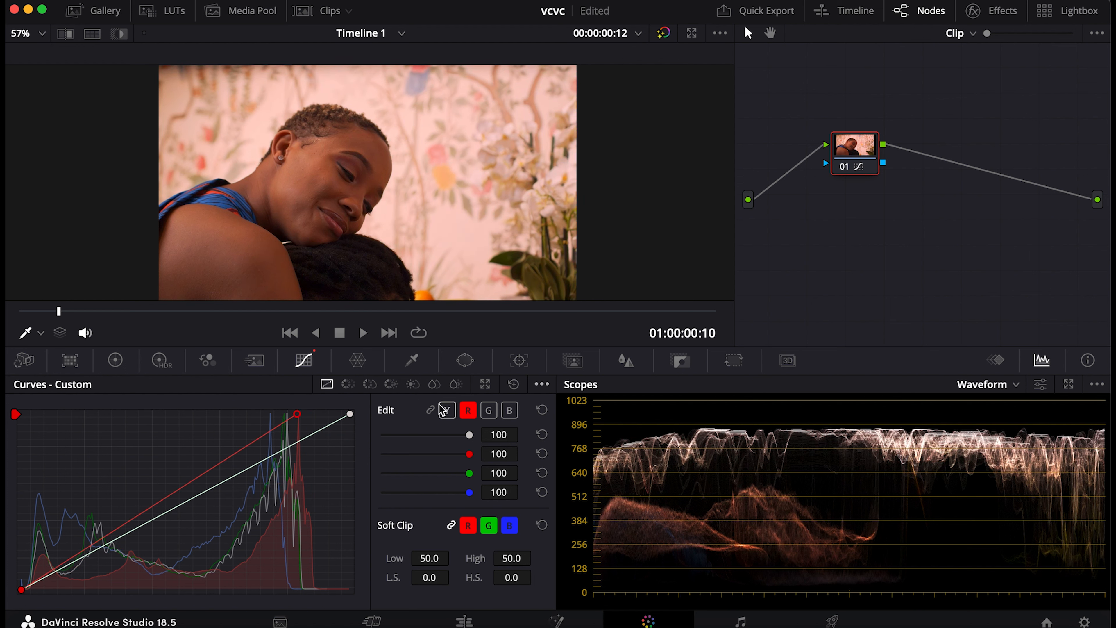
Step: Reset all curves, and lift the red curve's black point before sliding it inward along the graph's baseline for teal shadows
{"action": "left_click", "coordinate": [514, 386]}
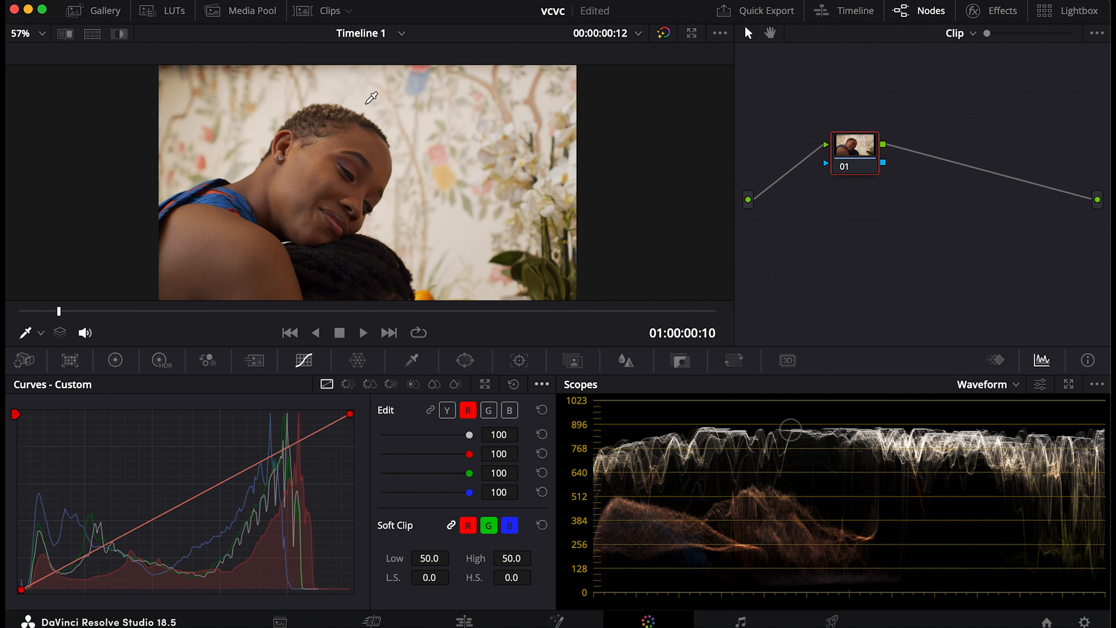
{"action": "left_click_drag", "start_coordinate": [23, 587], "coordinate": [25, 570]}
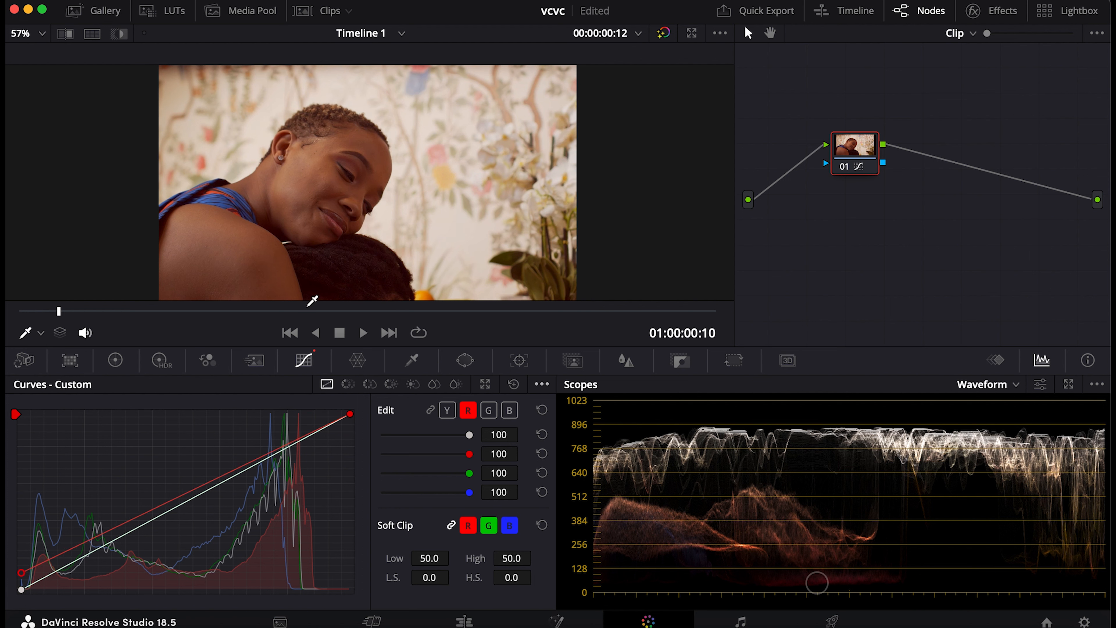
{"action": "left_click_drag", "start_coordinate": [22, 573], "coordinate": [57, 581]}
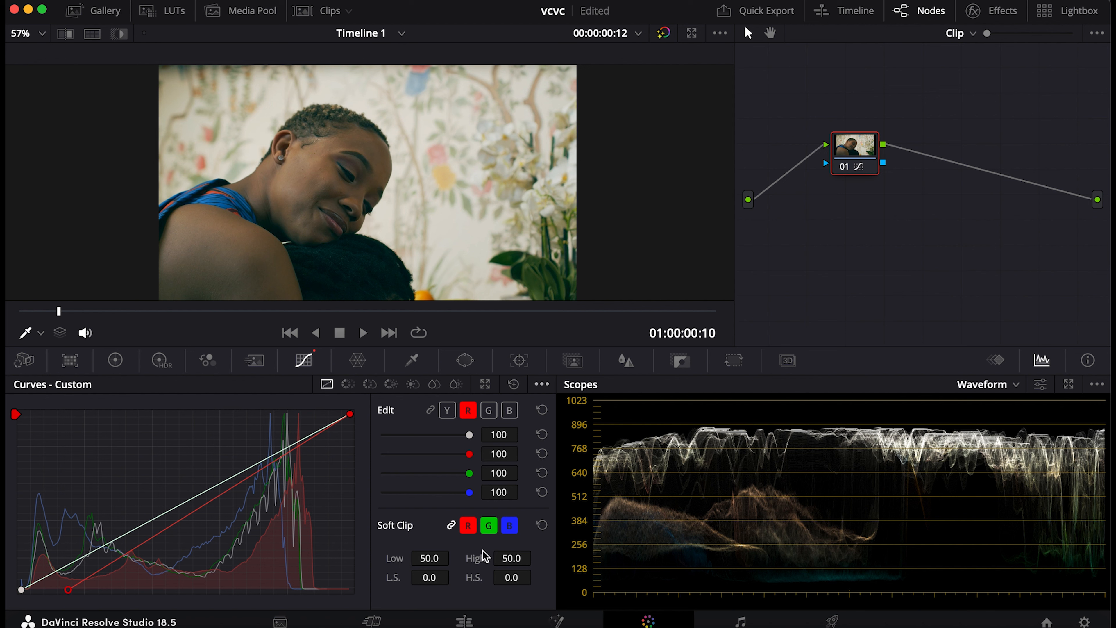
Step: Raise the soft clip's low softness to 66.4, and reset the custom curves together with the soft clip
{"action": "left_click_drag", "start_coordinate": [430, 577], "coordinate": [454, 576]}
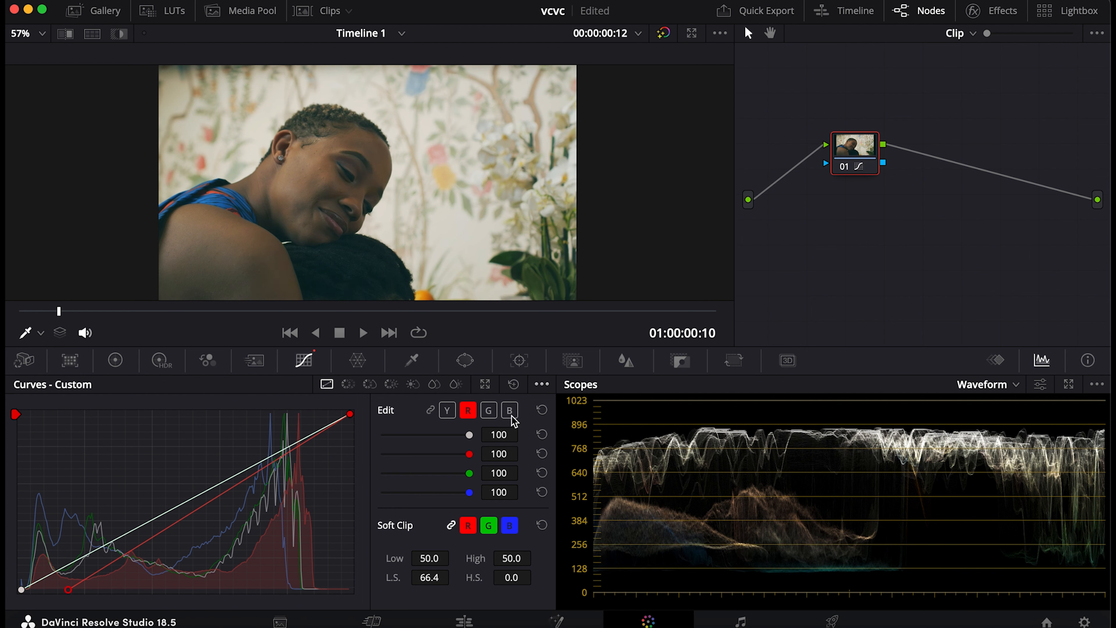
{"action": "left_click", "coordinate": [511, 386]}
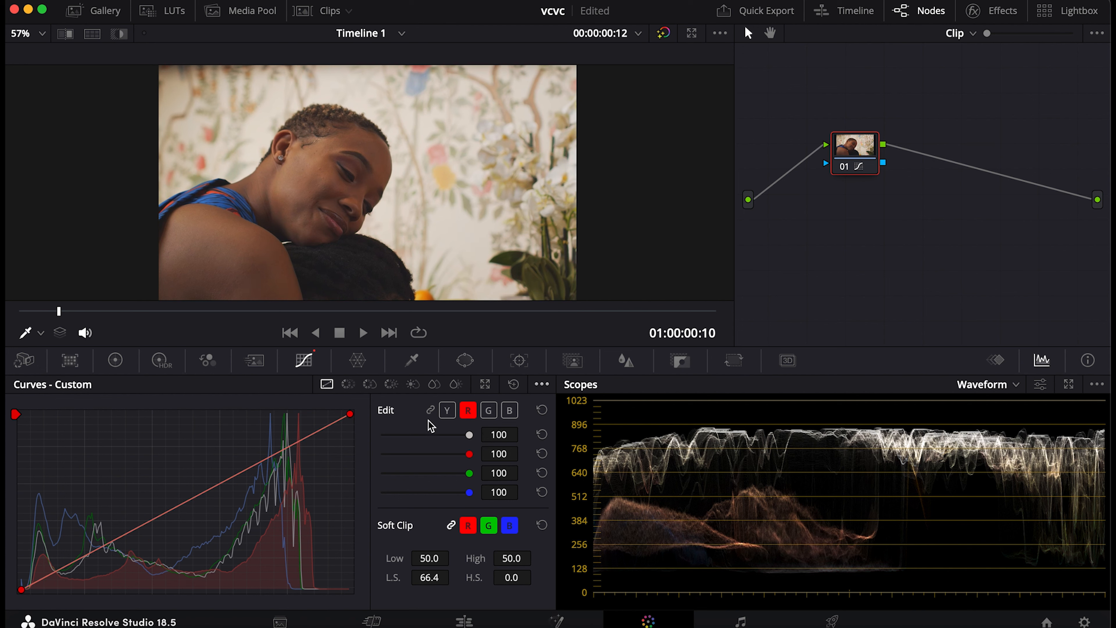
{"action": "left_click", "coordinate": [449, 415]}
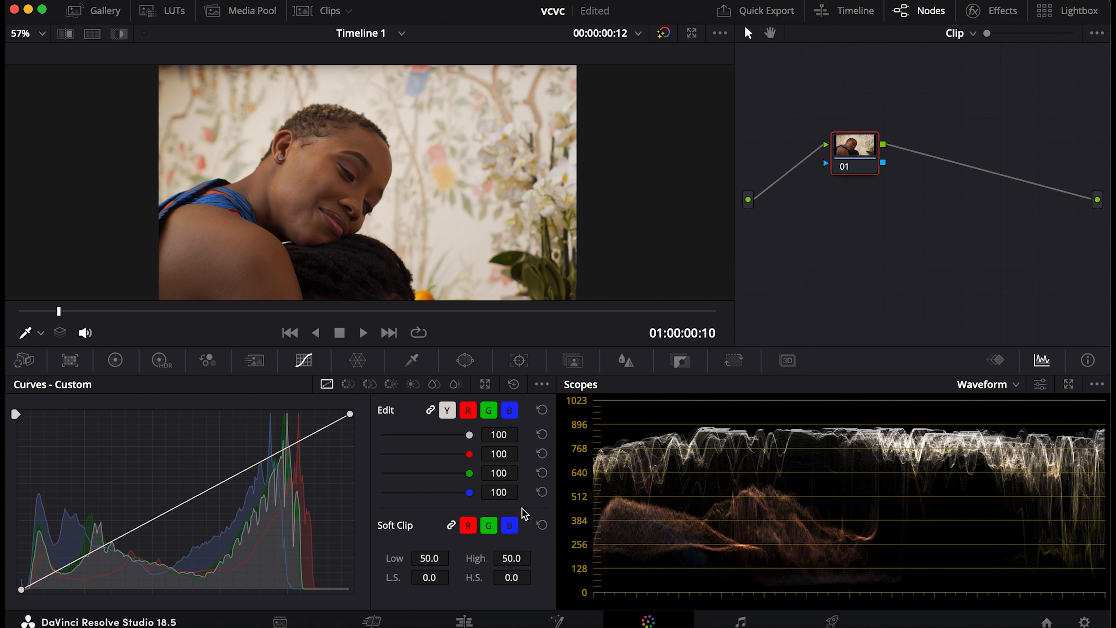
Step: Switch to the Hue Vs Hue curve and move the playhead to 01:00:01:08, where the blue fabric is visible
{"action": "left_click", "coordinate": [349, 384]}
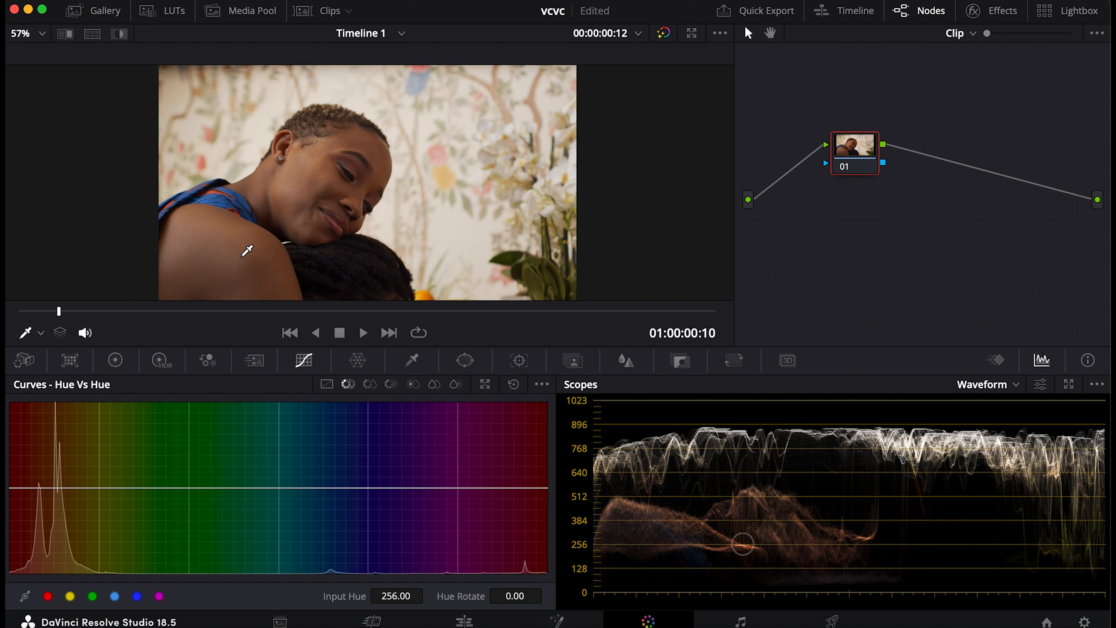
{"action": "left_click", "coordinate": [324, 311]}
{"action": "left_click_drag", "start_coordinate": [351, 302], "coordinate": [150, 274]}
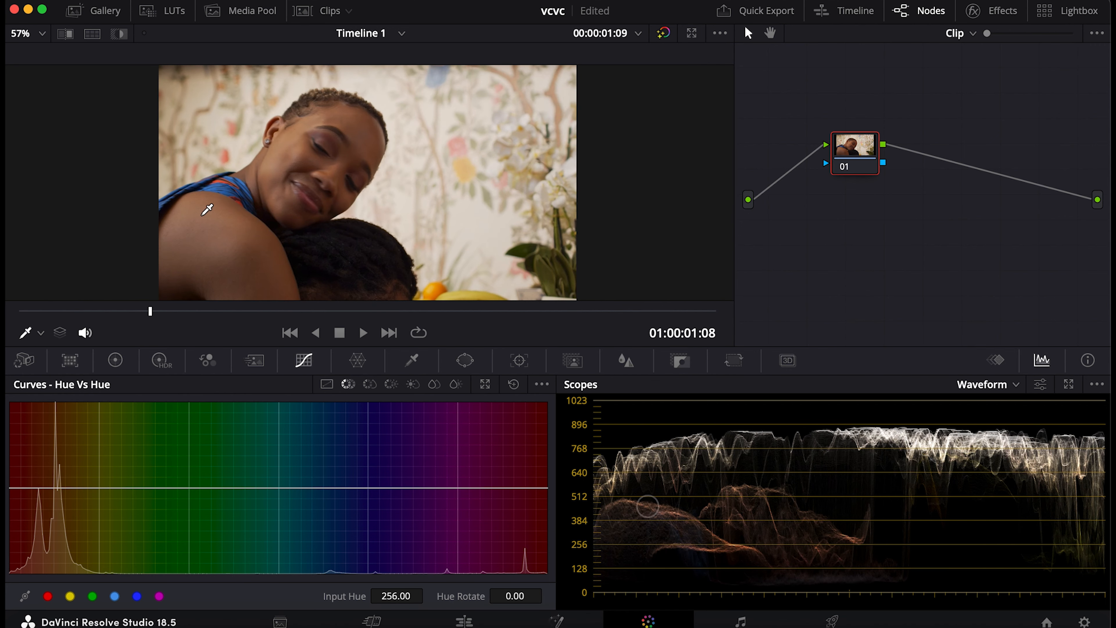
Step: Sample the blue fabric and a wallpaper flower, rotating the blue's hue to about 23.2 and nudging the flower's hue slightly upward
{"action": "left_click", "coordinate": [230, 183]}
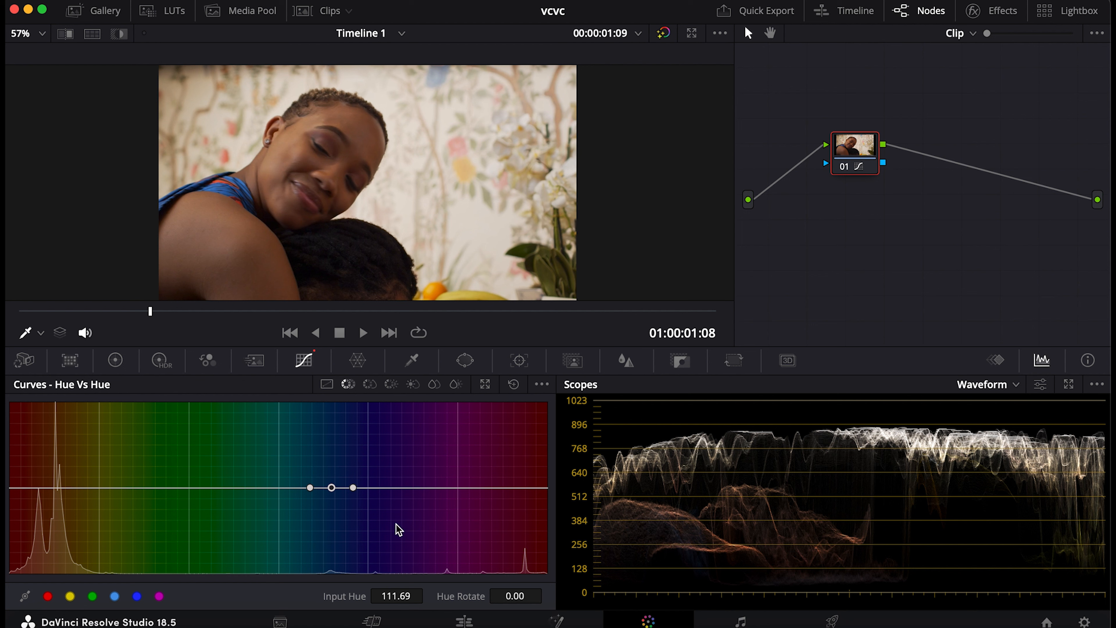
{"action": "mouse_move", "coordinate": [331, 488]}
{"action": "left_mouse_down"}
{"action": "mouse_move", "coordinate": [331, 435]}
{"action": "mouse_move", "coordinate": [343, 550]}
{"action": "mouse_move", "coordinate": [336, 455]}
{"action": "mouse_move", "coordinate": [330, 507]}
{"action": "mouse_move", "coordinate": [332, 480]}
{"action": "left_mouse_up"}
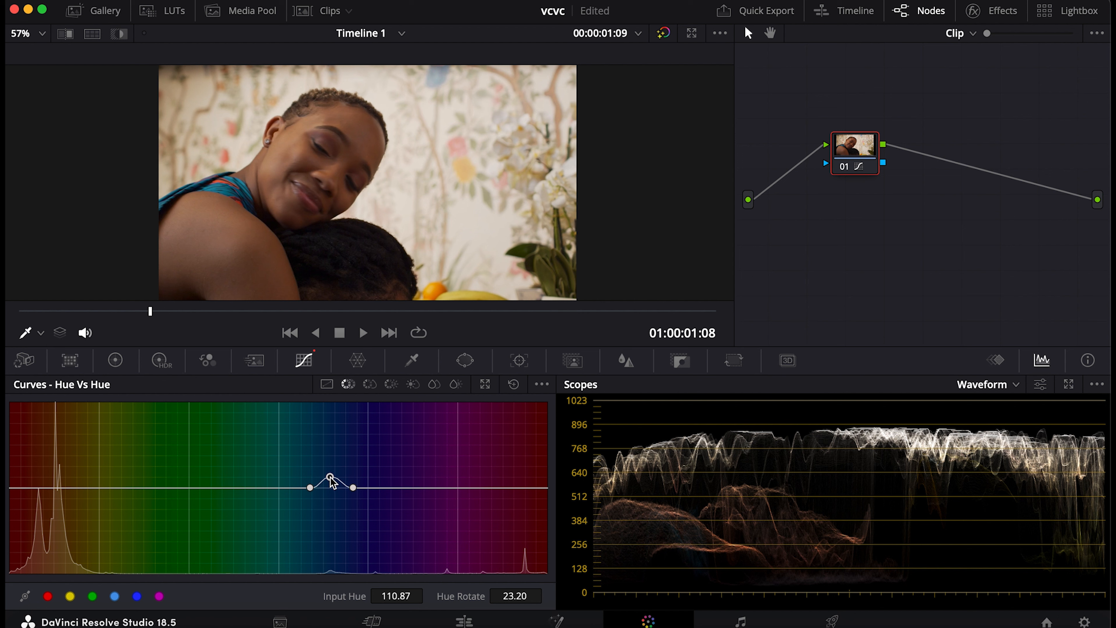
{"action": "left_click", "coordinate": [464, 164]}
{"action": "mouse_move", "coordinate": [56, 487]}
{"action": "left_mouse_down"}
{"action": "mouse_move", "coordinate": [60, 520]}
{"action": "mouse_move", "coordinate": [63, 485]}
{"action": "left_mouse_up"}
Step: Sample the plant's green leaves, lower their hue point, and widen the affected range to an input hue of about 334
{"action": "left_click", "coordinate": [553, 271]}
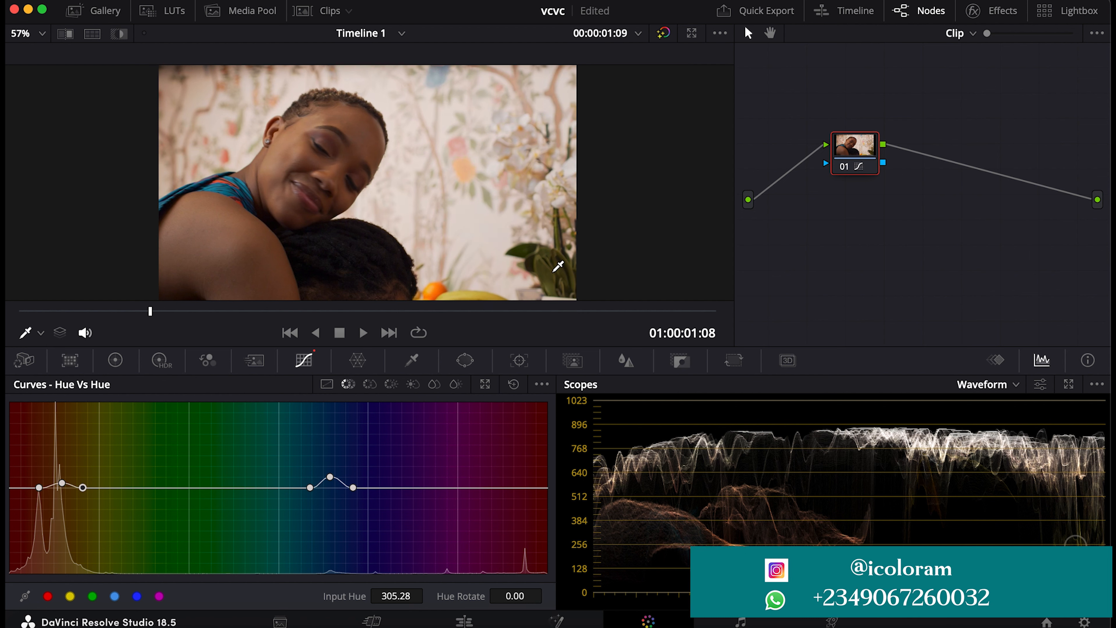
{"action": "left_click_drag", "start_coordinate": [150, 488], "coordinate": [126, 487]}
{"action": "left_click", "coordinate": [149, 489]}
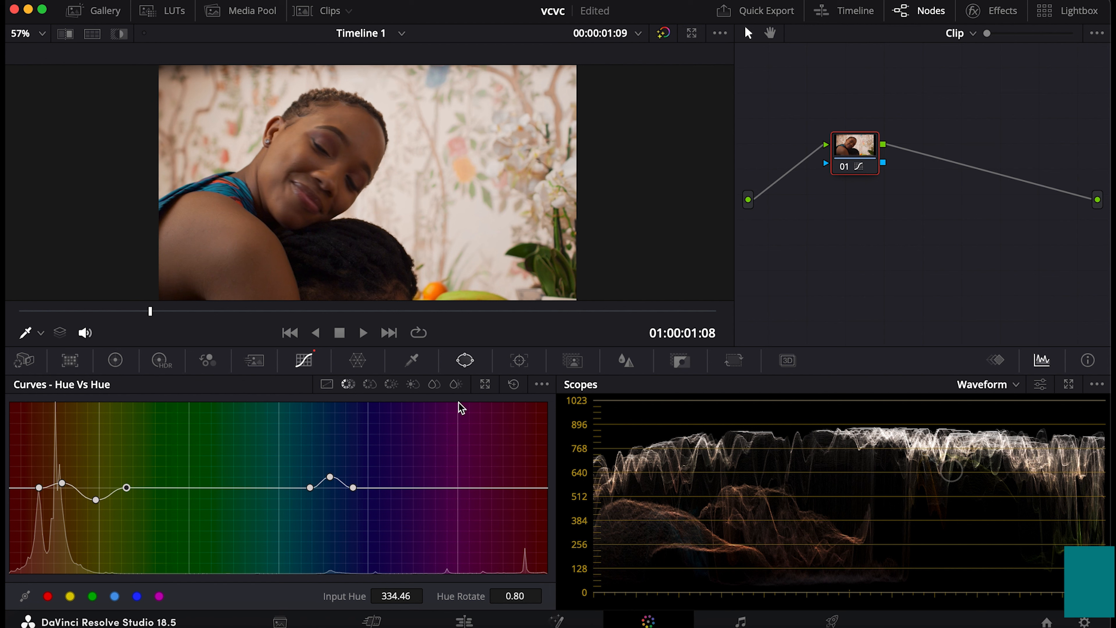
Step: Add three points across the blue and magenta range, lift the middle one sharply, and reset the Hue Vs Hue curve
{"action": "left_click", "coordinate": [461, 489]}
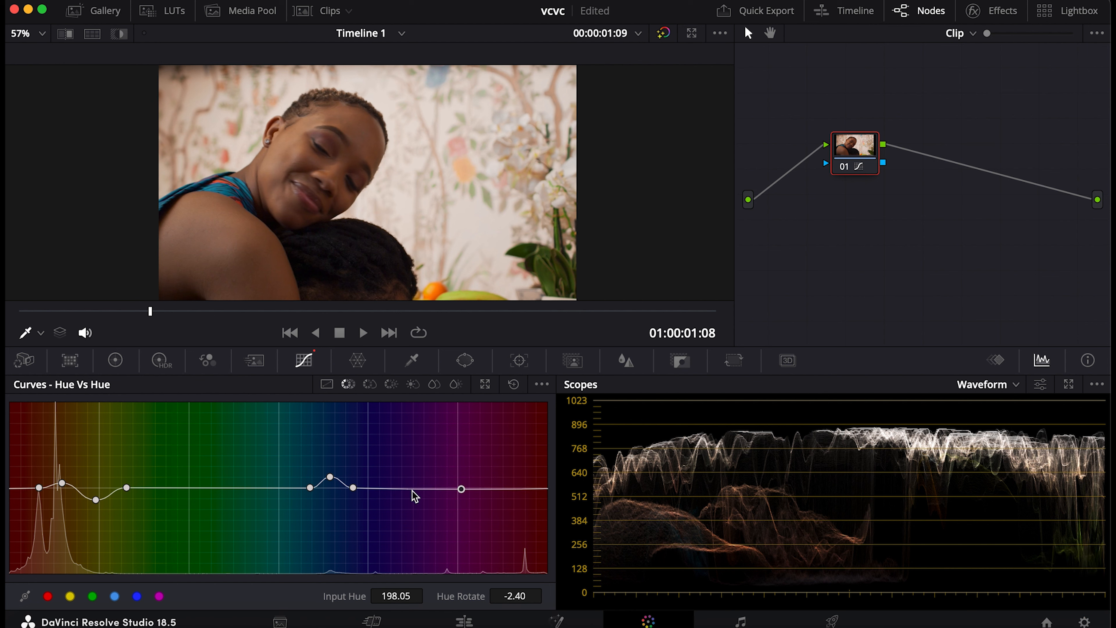
{"action": "left_click", "coordinate": [375, 485]}
{"action": "left_click", "coordinate": [411, 490]}
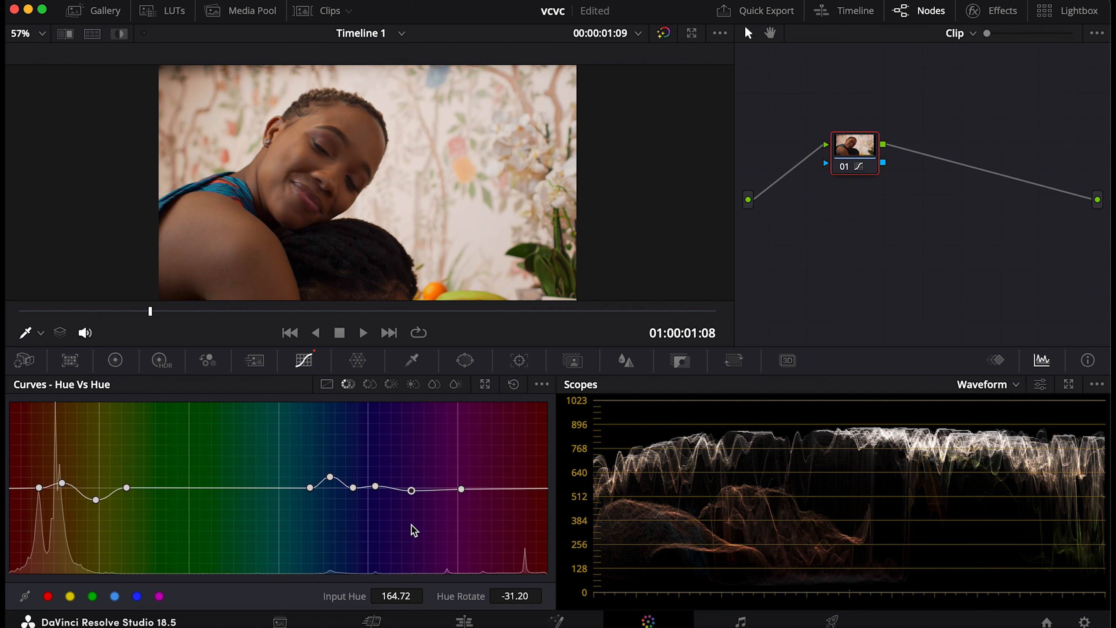
{"action": "left_click_drag", "start_coordinate": [411, 490], "coordinate": [407, 438]}
{"action": "left_click", "coordinate": [516, 386]}
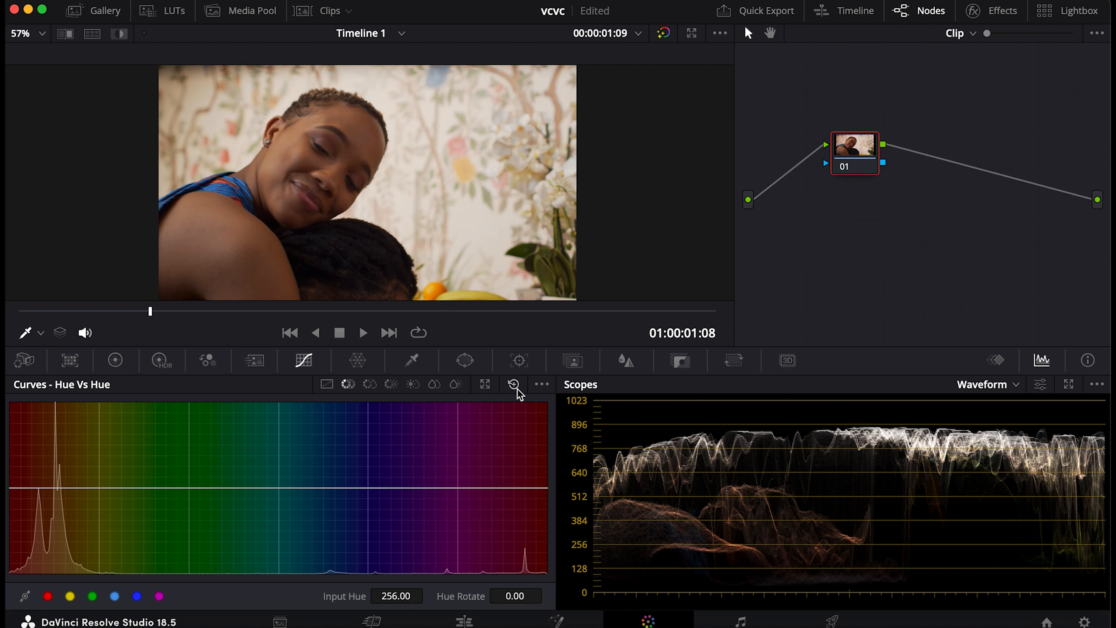
Step: Sample the blue fabric and the wallpaper, setting the blue's hue rotation to about 27.2 and the wallpaper's to 27
{"action": "left_click", "coordinate": [229, 191]}
{"action": "mouse_move", "coordinate": [515, 596]}
{"action": "left_mouse_down"}
{"action": "mouse_move", "coordinate": [546, 595]}
{"action": "mouse_move", "coordinate": [475, 596]}
{"action": "mouse_move", "coordinate": [547, 596]}
{"action": "mouse_move", "coordinate": [506, 600]}
{"action": "left_mouse_up"}
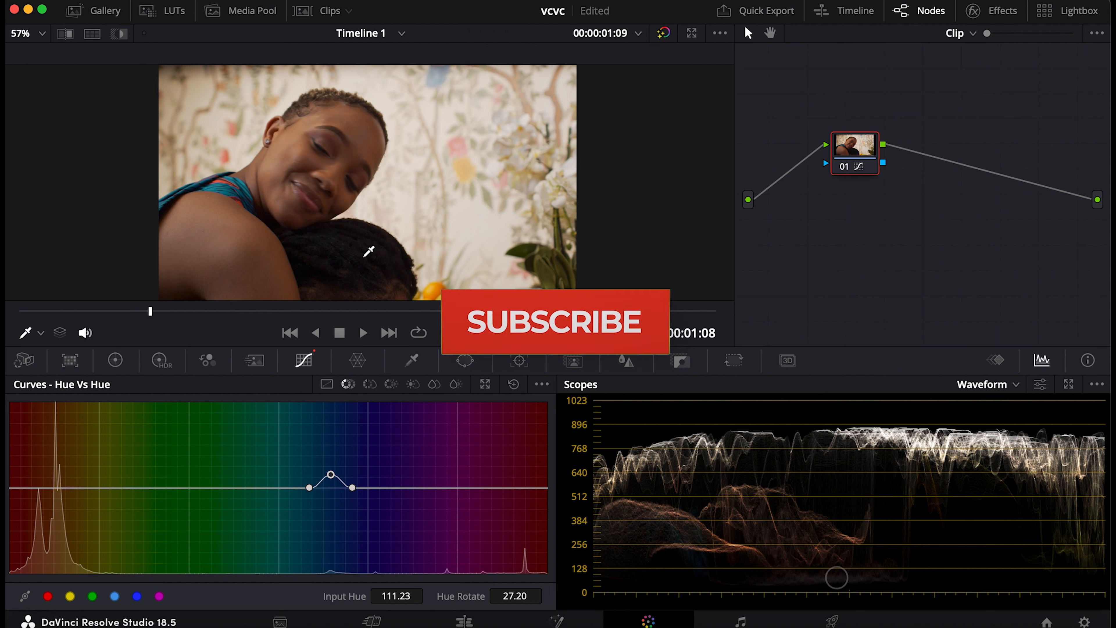
{"action": "left_click", "coordinate": [443, 204]}
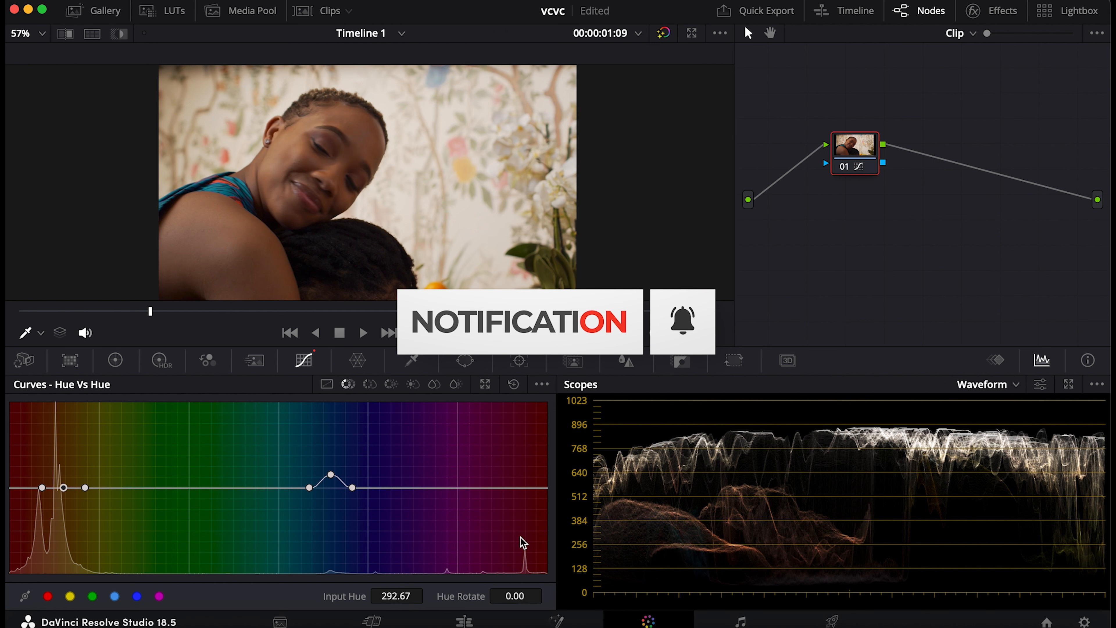
{"action": "left_click", "coordinate": [514, 593]}
{"action": "type", "text": "27"}
{"action": "key", "text": "Return"}
Step: Shift the wallpaper point's input hue upward, set the blue point's to about 108.36, and reset the Hue Vs Hue curve
{"action": "left_click_drag", "start_coordinate": [398, 591], "coordinate": [394, 595]}
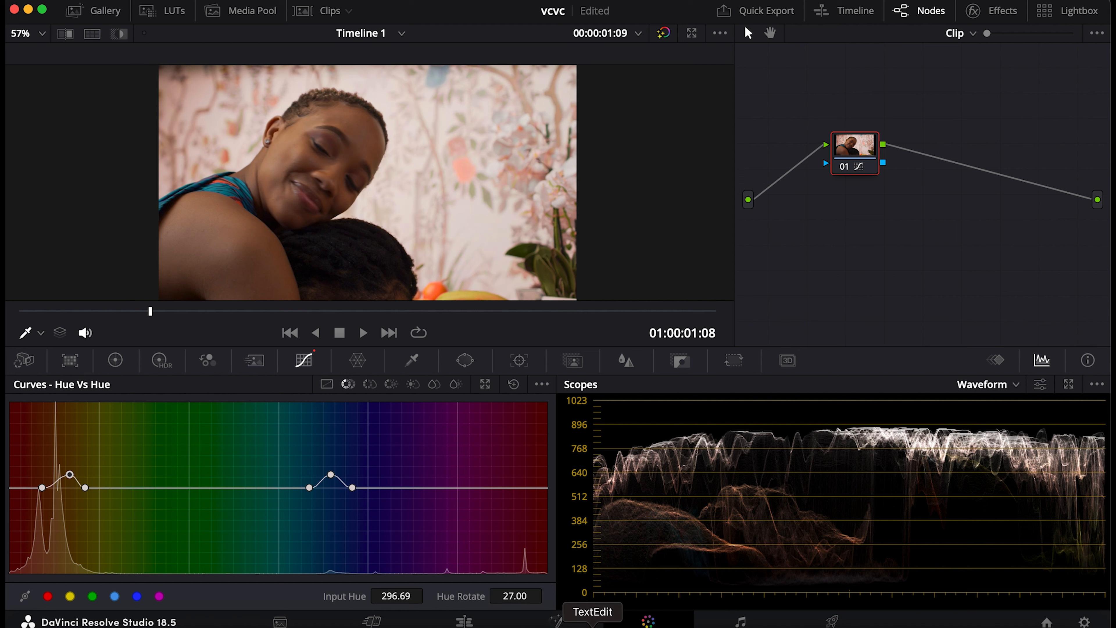
{"action": "left_click_drag", "start_coordinate": [408, 598], "coordinate": [435, 594]}
{"action": "left_click", "coordinate": [332, 475]}
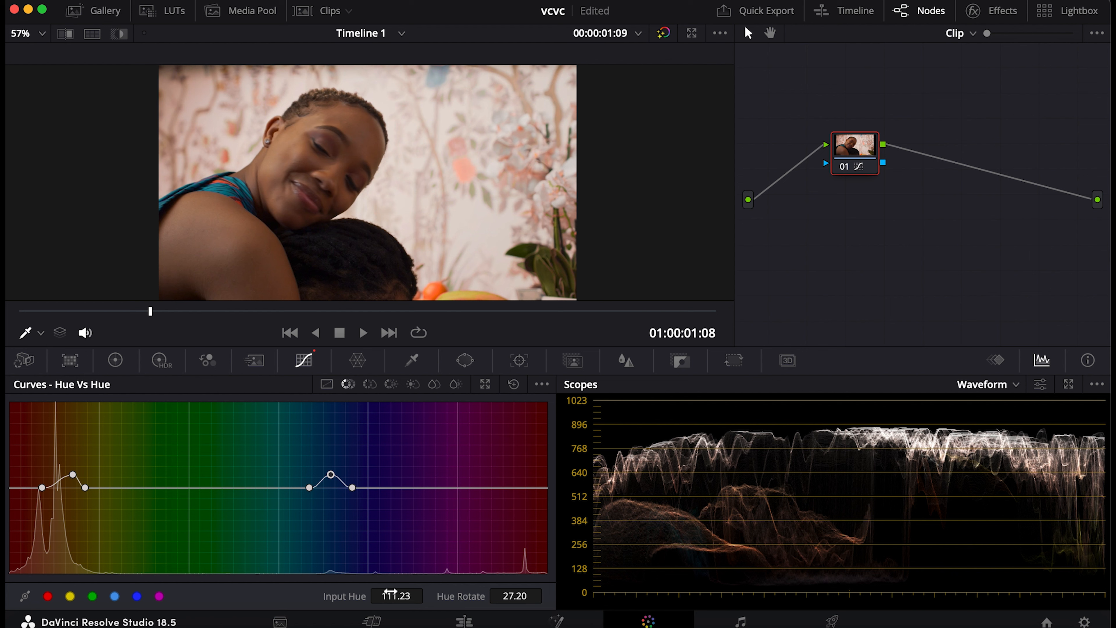
{"action": "left_click_drag", "start_coordinate": [428, 594], "coordinate": [392, 597]}
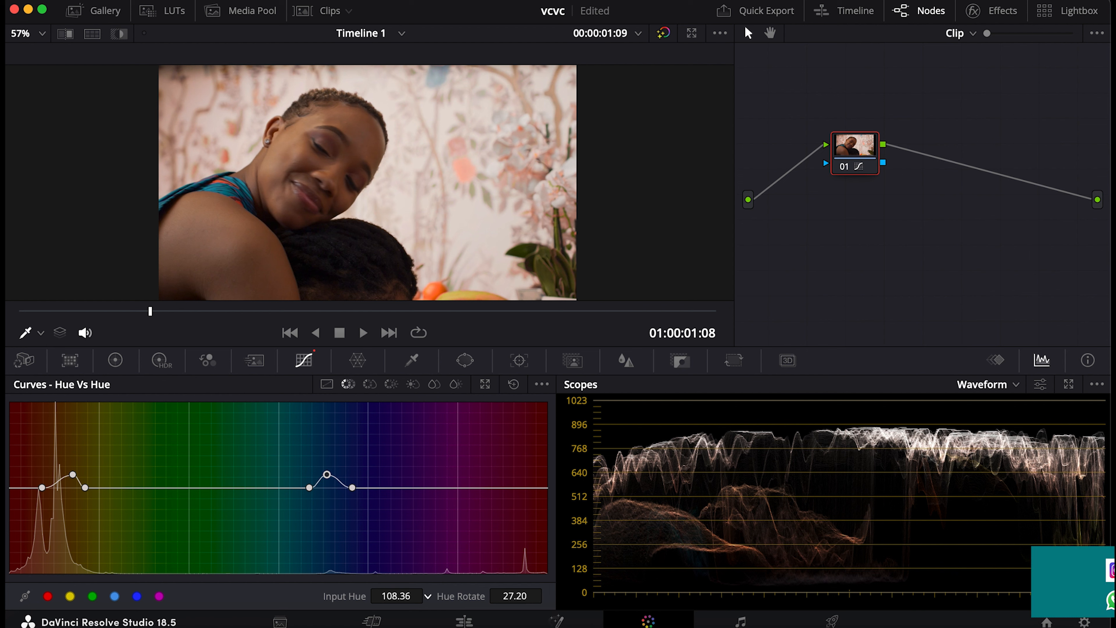
{"action": "left_click", "coordinate": [513, 385]}
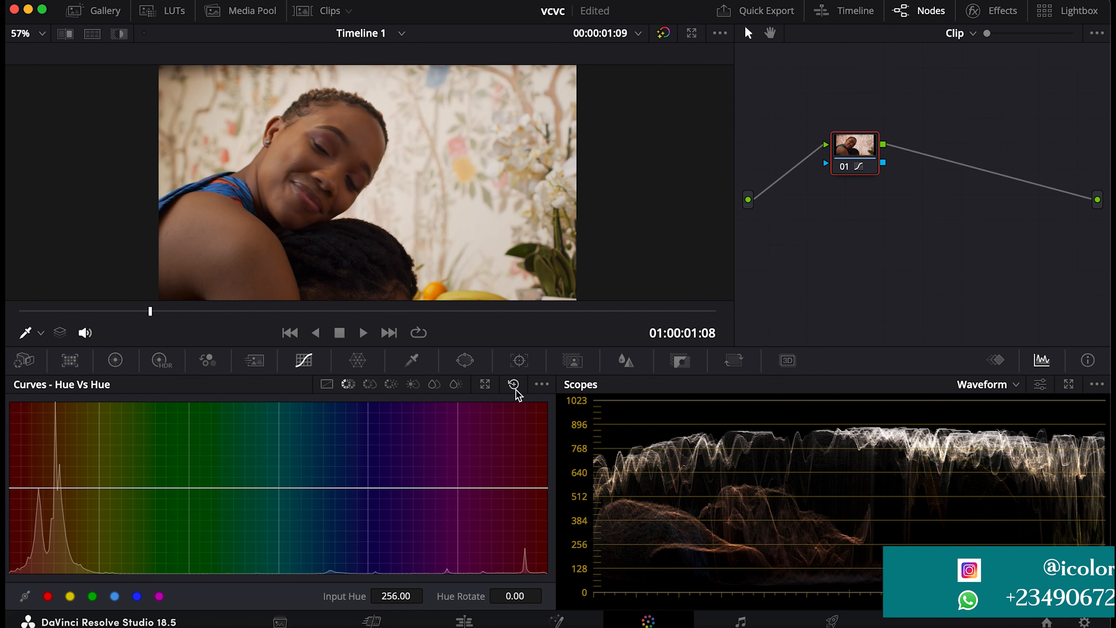
Step: Add the preset red, green and light-blue ranges, rotate the red hue to about 23.2, and reset the Hue Vs Hue curve
{"action": "left_click", "coordinate": [48, 596]}
{"action": "mouse_move", "coordinate": [12, 488]}
{"action": "left_mouse_down"}
{"action": "mouse_move", "coordinate": [15, 546]}
{"action": "mouse_move", "coordinate": [20, 438]}
{"action": "mouse_move", "coordinate": [24, 477]}
{"action": "left_mouse_up"}
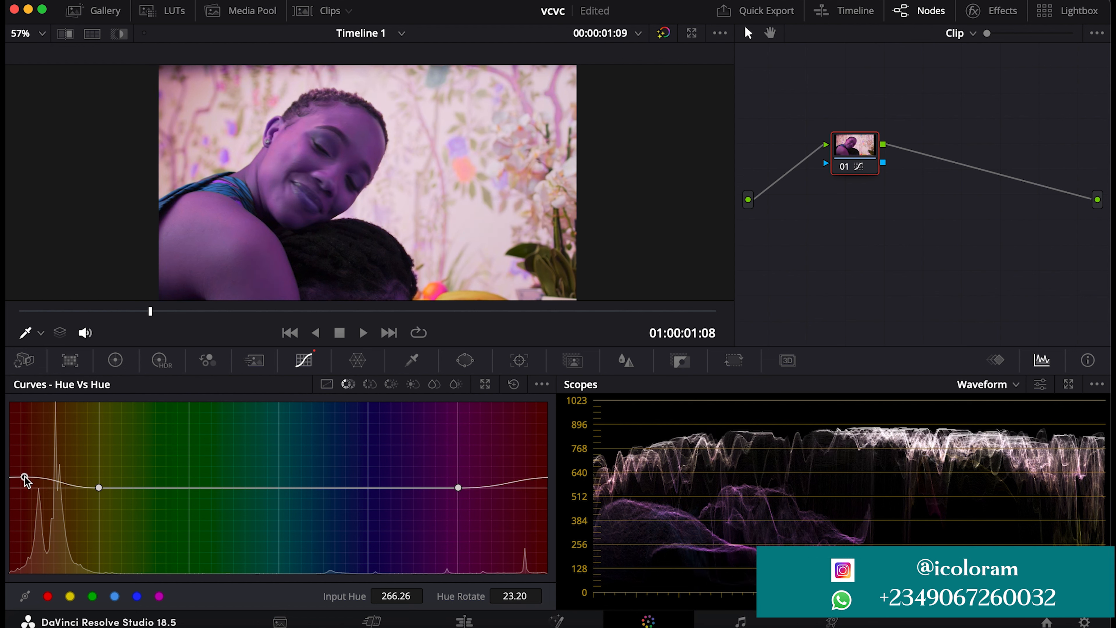
{"action": "left_click", "coordinate": [93, 597]}
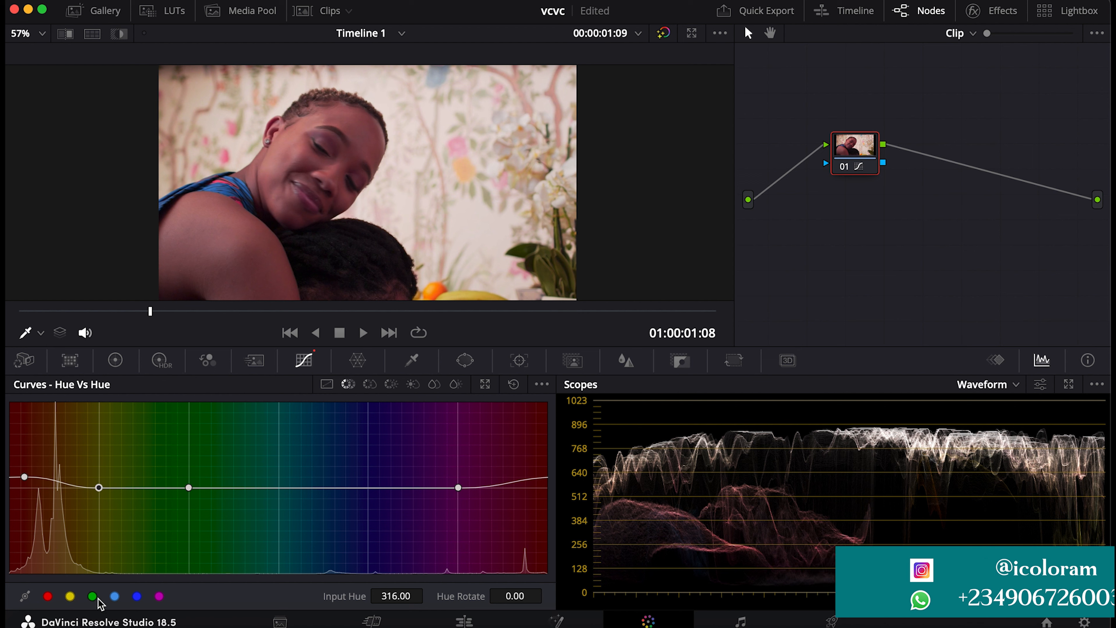
{"action": "left_click", "coordinate": [116, 597]}
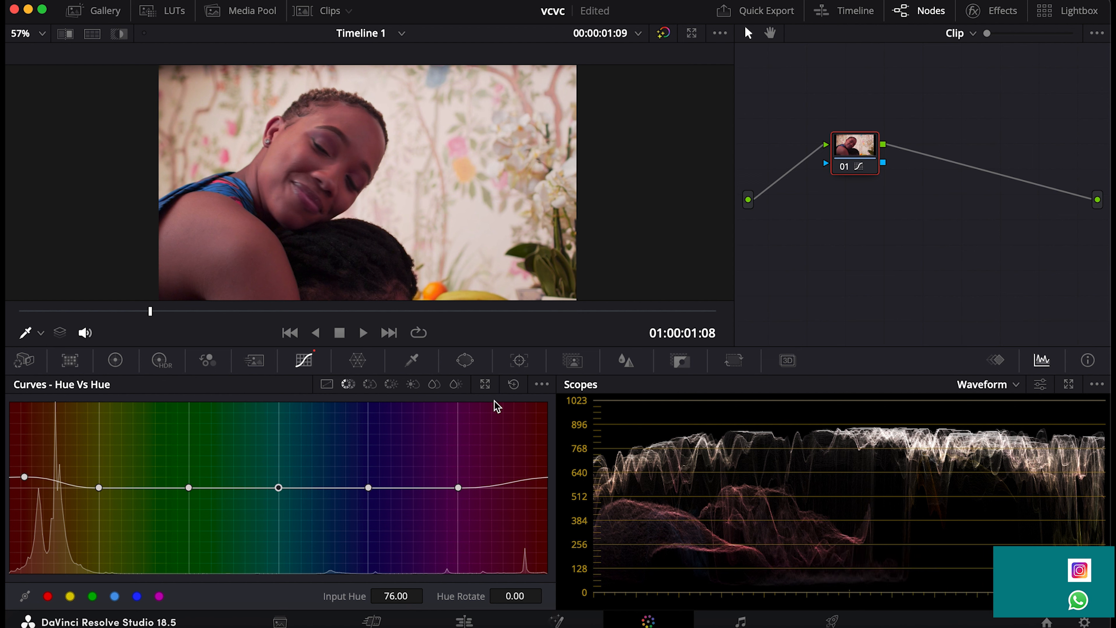
{"action": "left_click", "coordinate": [513, 384]}
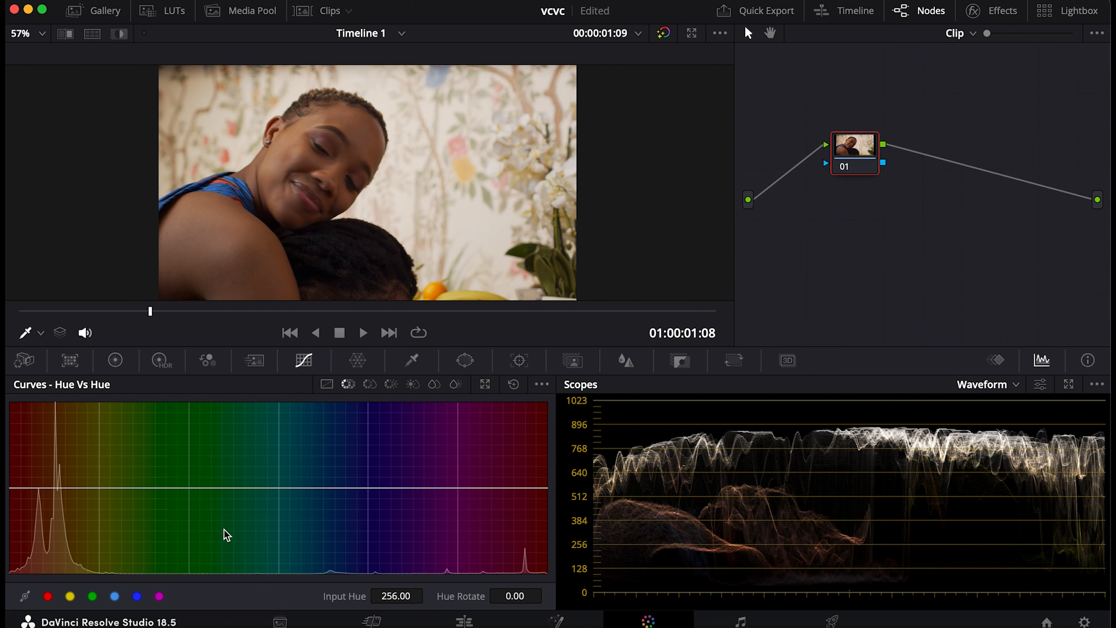
Step: Add a point for the blue fabric on the Hue Vs Hue curve and set its hue rotation to about 36
{"action": "left_click", "coordinate": [331, 487]}
{"action": "mouse_move", "coordinate": [331, 487]}
{"action": "left_mouse_down"}
{"action": "mouse_move", "coordinate": [332, 462]}
{"action": "mouse_move", "coordinate": [333, 475]}
{"action": "left_mouse_up"}
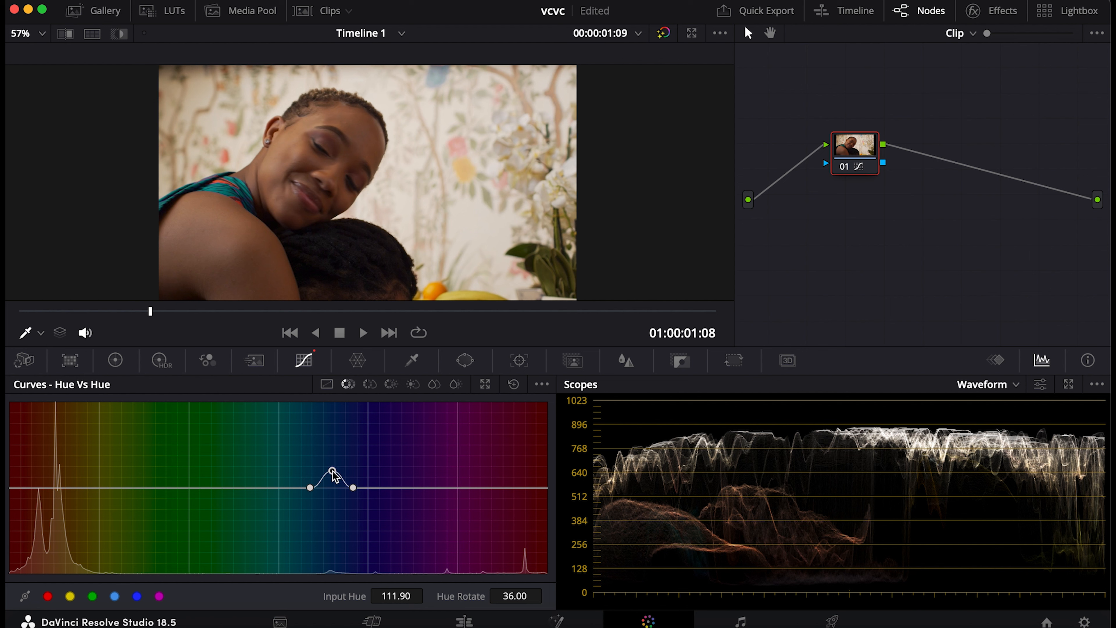
Step: On the Hue Vs Sat curve, sample the fabric and raise its saturation to about 1.80 before dropping it to about 0.07
{"action": "left_click", "coordinate": [369, 385]}
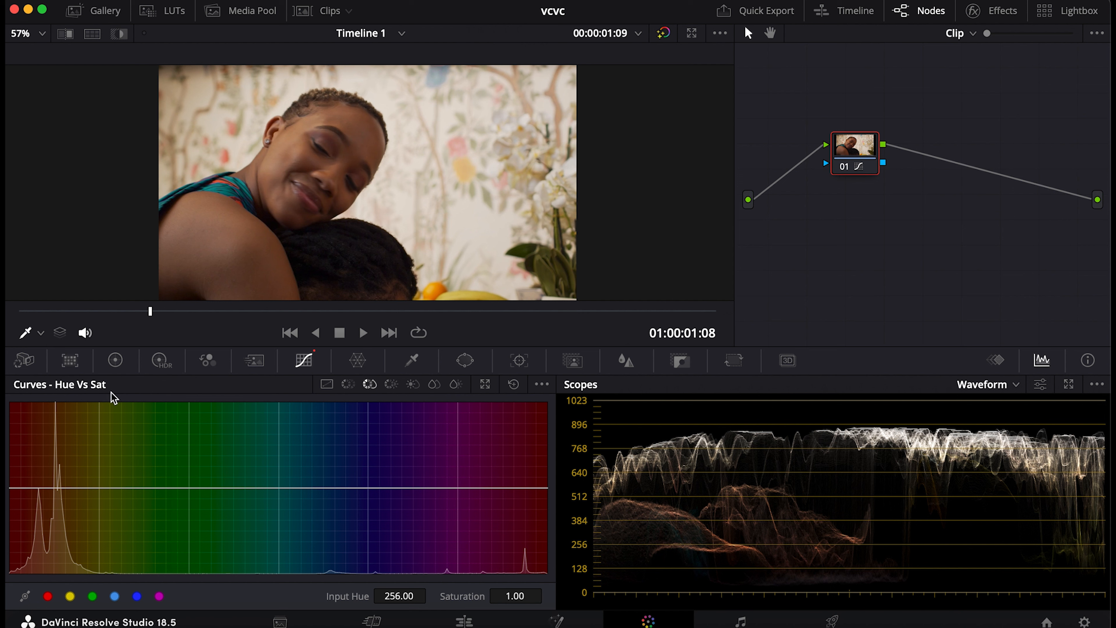
{"action": "left_click", "coordinate": [231, 185]}
{"action": "left_click_drag", "start_coordinate": [330, 487], "coordinate": [329, 422]}
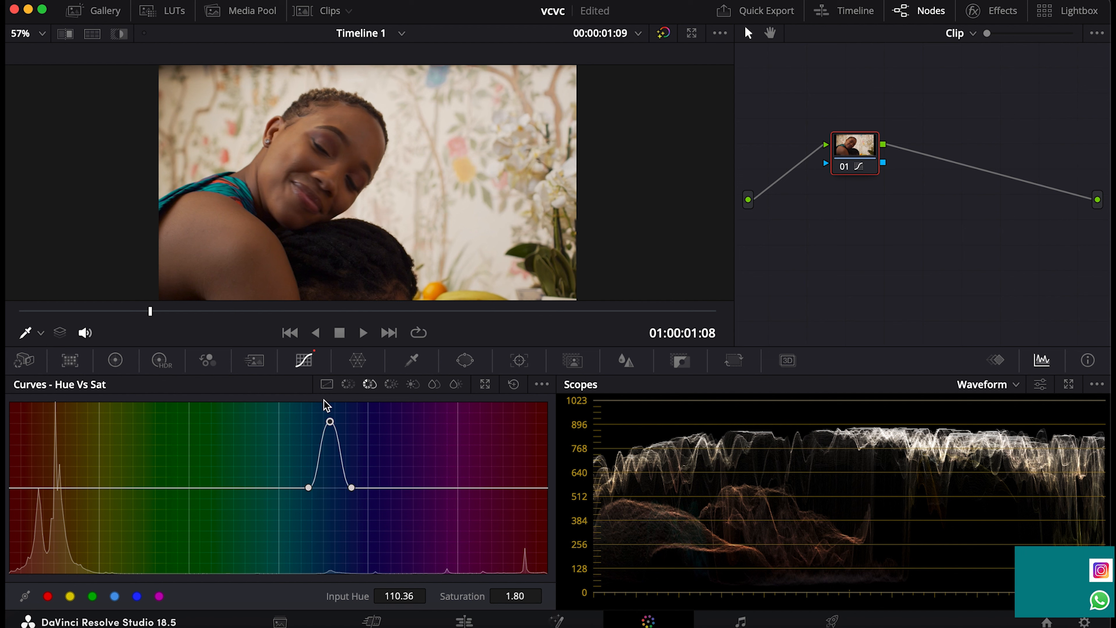
{"action": "left_click_drag", "start_coordinate": [329, 421], "coordinate": [346, 568]}
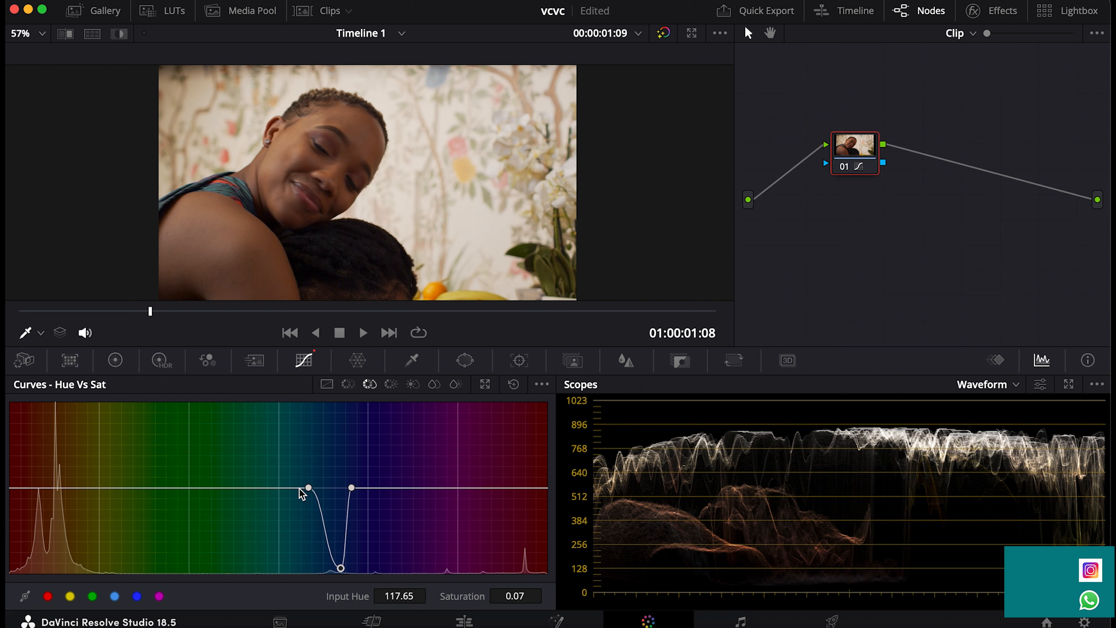
Step: Sample a wallpaper flower and lower its saturation to about 0.92, and raise the fabric's saturation to about 1.38
{"action": "left_click", "coordinate": [465, 170]}
{"action": "mouse_move", "coordinate": [65, 487]}
{"action": "left_mouse_down"}
{"action": "mouse_move", "coordinate": [65, 438]}
{"action": "mouse_move", "coordinate": [55, 521]}
{"action": "mouse_move", "coordinate": [73, 496]}
{"action": "left_mouse_up"}
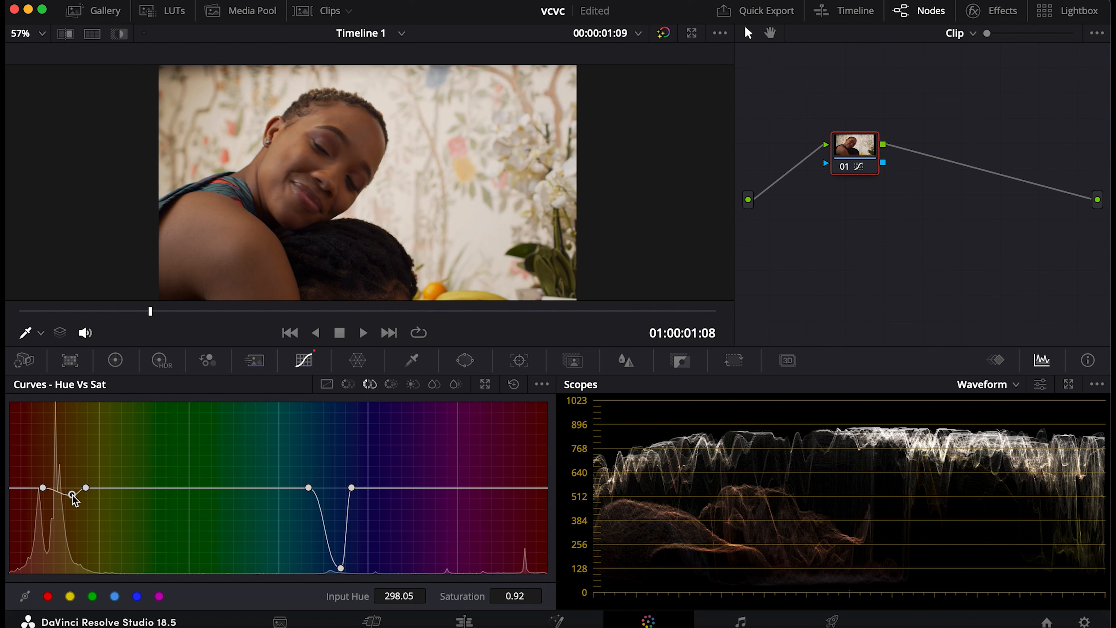
{"action": "left_click_drag", "start_coordinate": [341, 568], "coordinate": [329, 455]}
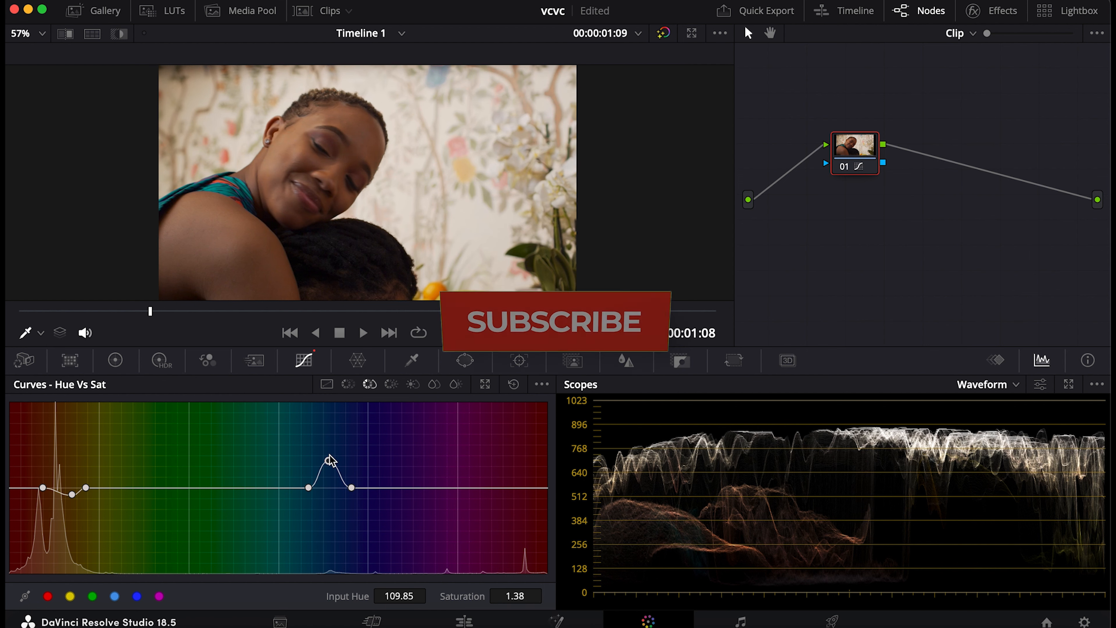
Step: On the Hue Vs Lum curve, sample the fabric and lower its luminance gain to about 0.81 and slightly further
{"action": "left_click", "coordinate": [391, 384]}
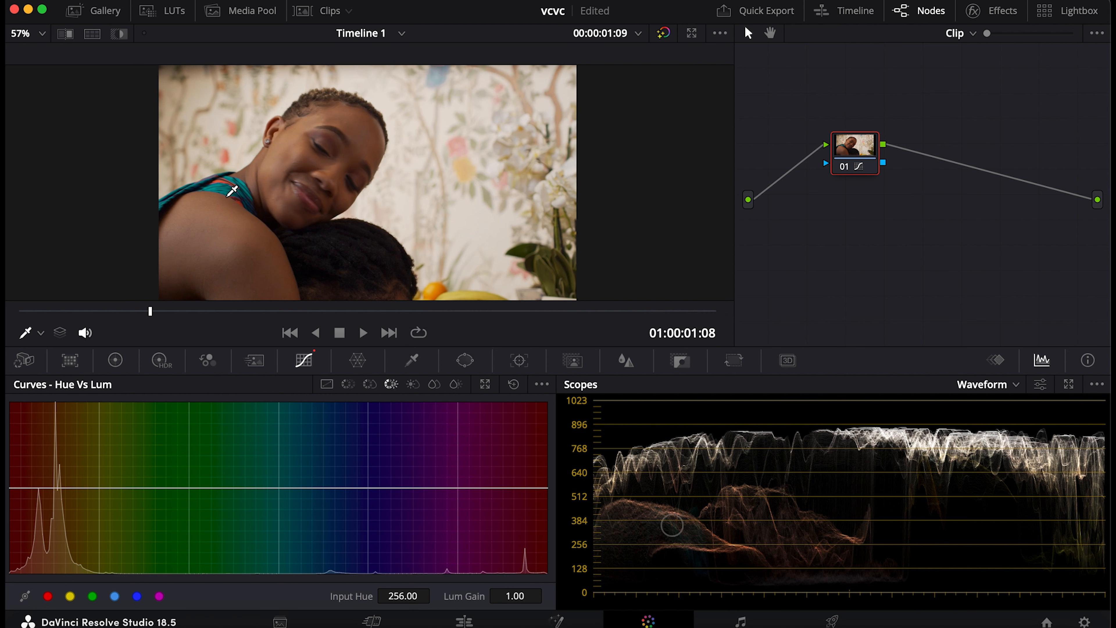
{"action": "left_click", "coordinate": [227, 186]}
{"action": "mouse_move", "coordinate": [332, 491]}
{"action": "left_mouse_down"}
{"action": "mouse_move", "coordinate": [330, 537]}
{"action": "mouse_move", "coordinate": [332, 504]}
{"action": "left_mouse_up"}
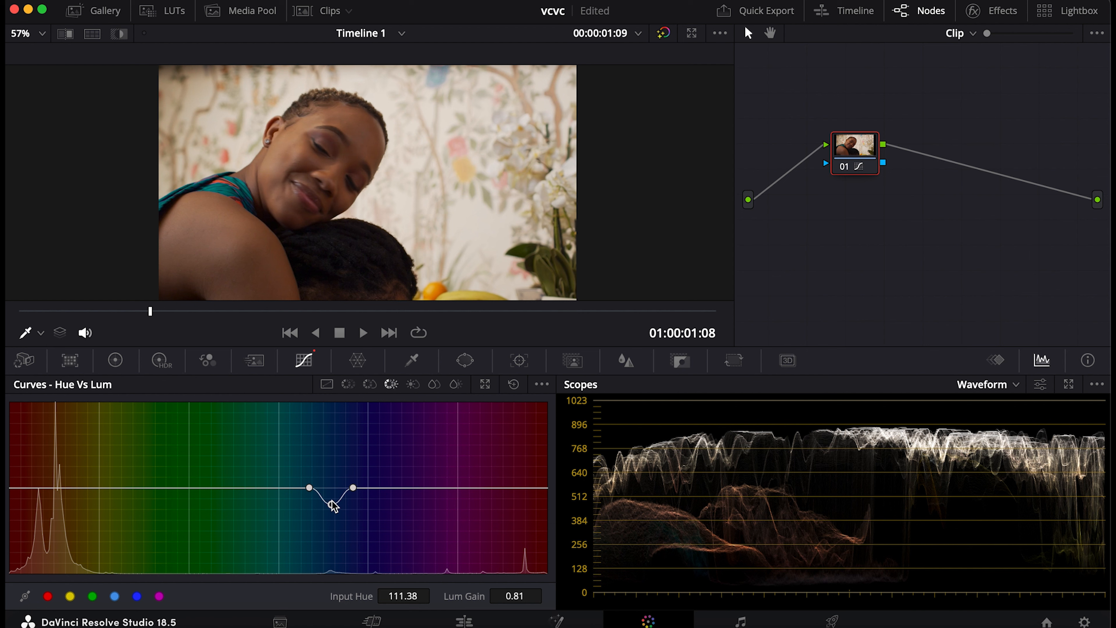
{"action": "mouse_move", "coordinate": [335, 508]}
{"action": "left_mouse_down"}
{"action": "mouse_move", "coordinate": [334, 423]}
{"action": "mouse_move", "coordinate": [336, 529]}
{"action": "mouse_move", "coordinate": [339, 513]}
{"action": "left_mouse_up"}
Step: Sample the wallpaper and lower its luminance gain to about 0.93, and bring the fabric's point back up near neutral
{"action": "left_click", "coordinate": [446, 211]}
{"action": "mouse_move", "coordinate": [64, 487]}
{"action": "left_mouse_down"}
{"action": "mouse_move", "coordinate": [61, 423]}
{"action": "mouse_move", "coordinate": [56, 493]}
{"action": "left_mouse_up"}
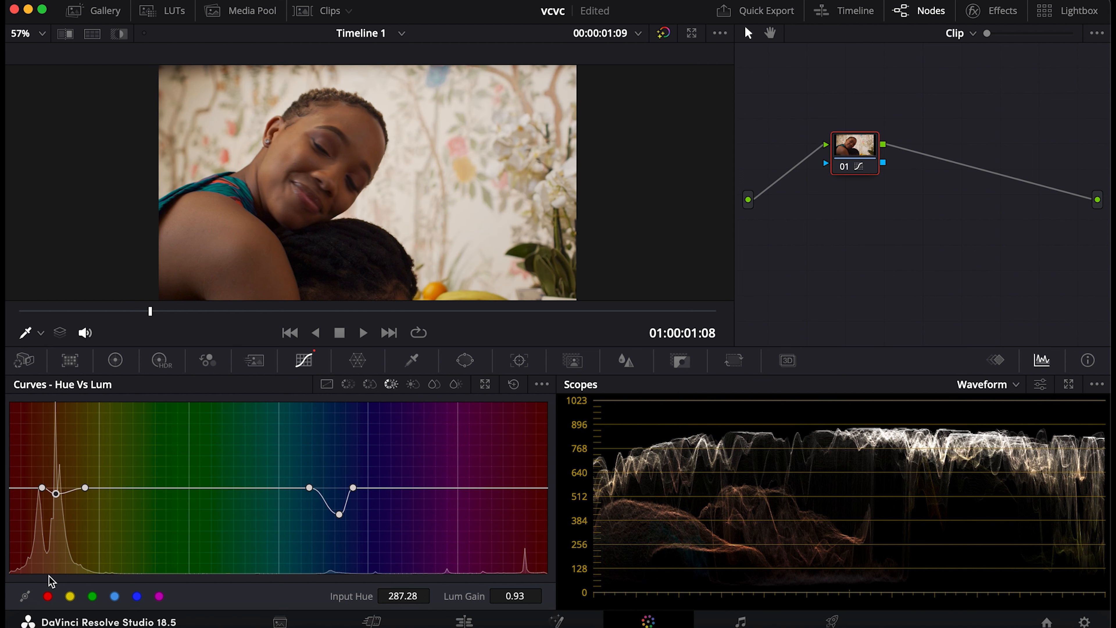
{"action": "mouse_move", "coordinate": [330, 513]}
{"action": "left_mouse_down"}
{"action": "mouse_move", "coordinate": [340, 508]}
{"action": "mouse_move", "coordinate": [328, 495]}
{"action": "left_mouse_up"}
Step: On the Lum Vs Sat curve, raise the saturation of the blacks to 2.00 using the preset black range, and reset the curve
{"action": "left_click", "coordinate": [412, 385]}
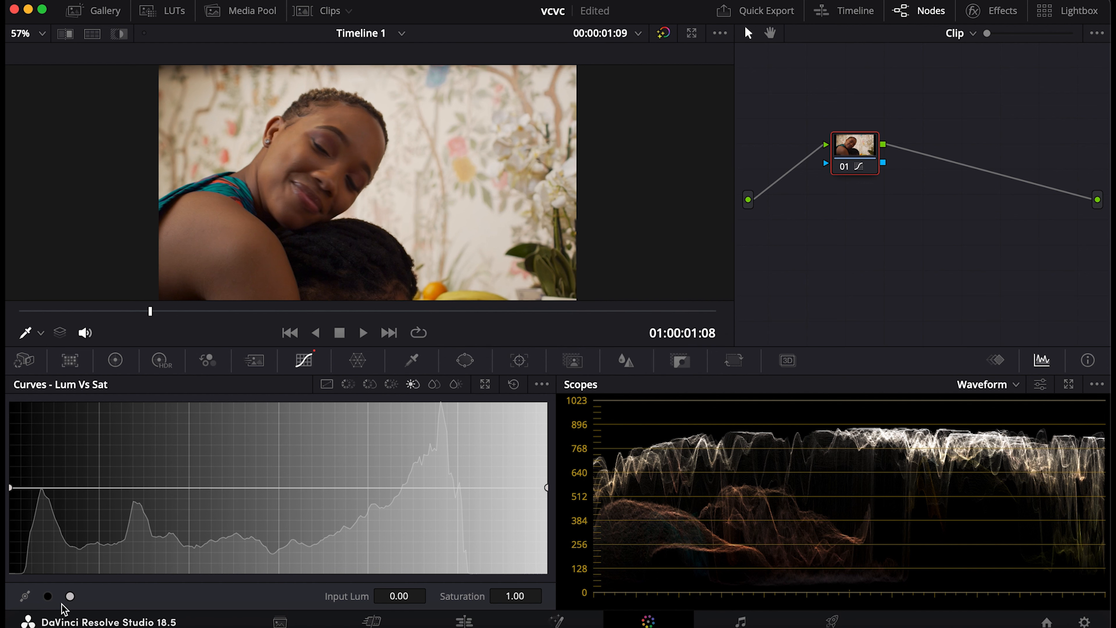
{"action": "left_click", "coordinate": [48, 596]}
{"action": "left_click_drag", "start_coordinate": [11, 488], "coordinate": [26, 383]}
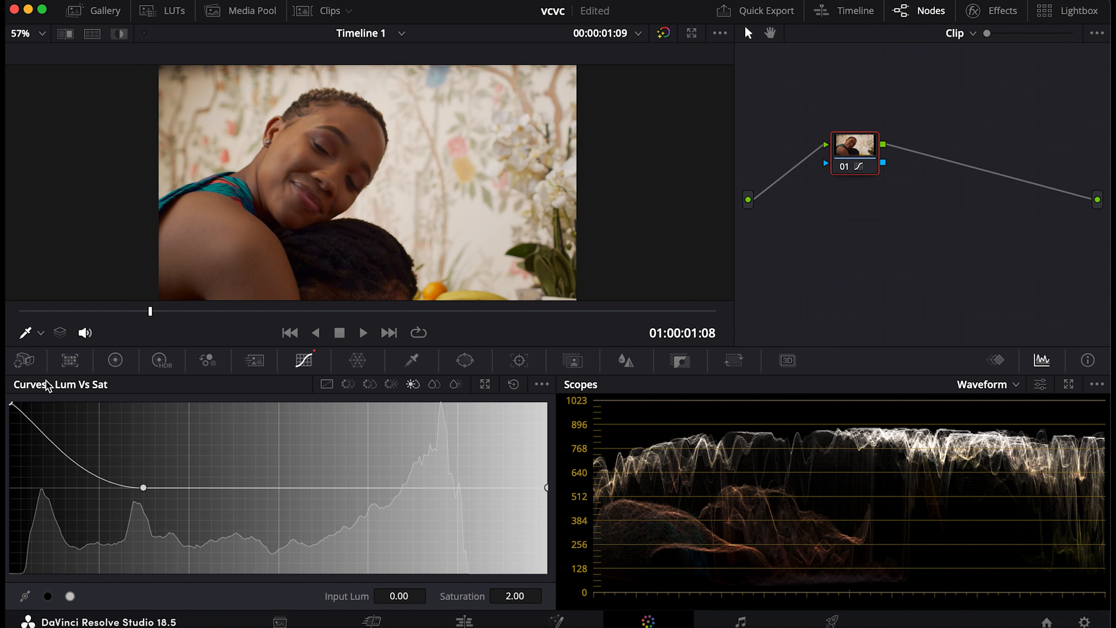
{"action": "left_click", "coordinate": [514, 387]}
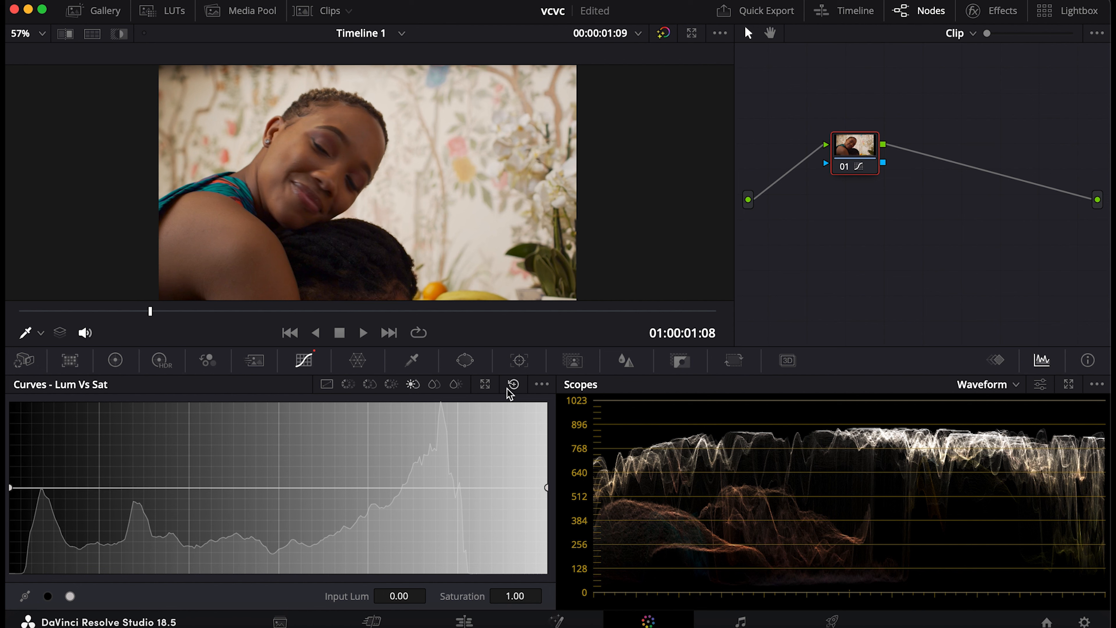
Step: Shift the Lift wheel slightly toward green, to about -0.02 red, 0.01 green and -0.01 blue
{"action": "left_click", "coordinate": [125, 361]}
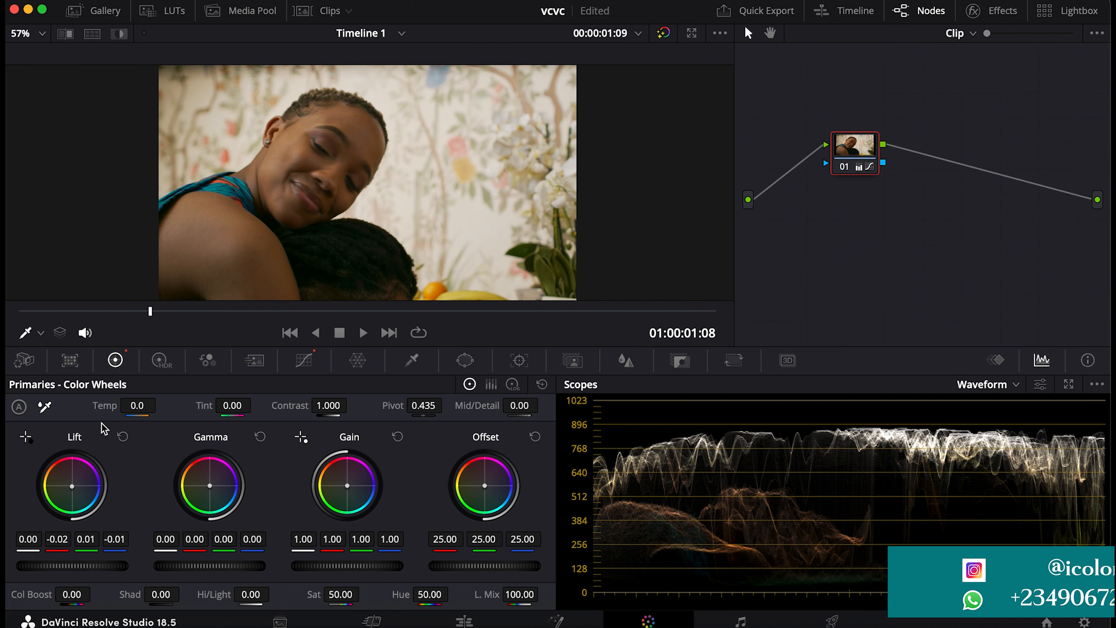
Step: Raise the preset black range's saturation to 2.00 on the Lum Vs Sat curve, and reset the curve
{"action": "left_click", "coordinate": [303, 366]}
{"action": "left_click", "coordinate": [48, 598]}
{"action": "left_click_drag", "start_coordinate": [12, 487], "coordinate": [14, 401]}
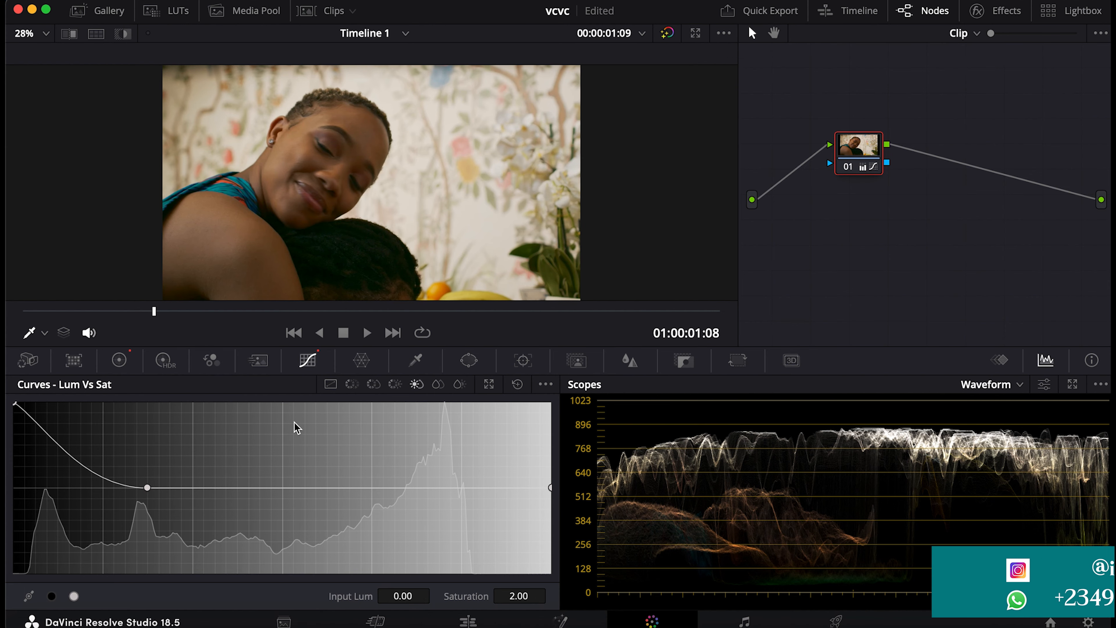
{"action": "left_click", "coordinate": [517, 384]}
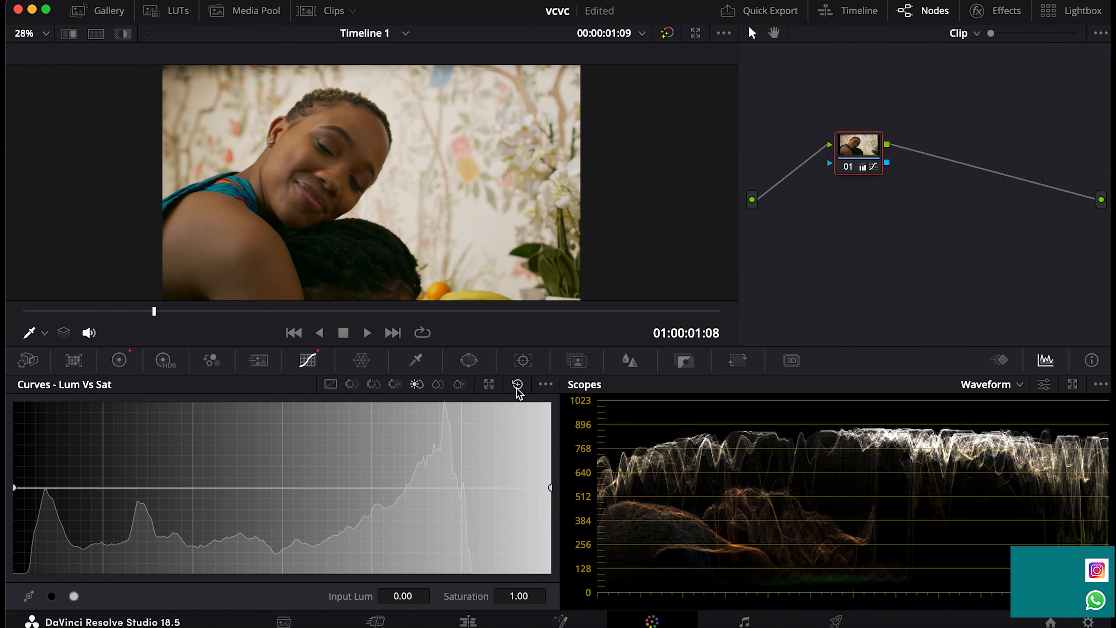
Step: Save the project and add a serial node after node 01
{"action": "key", "text": "super+s"}
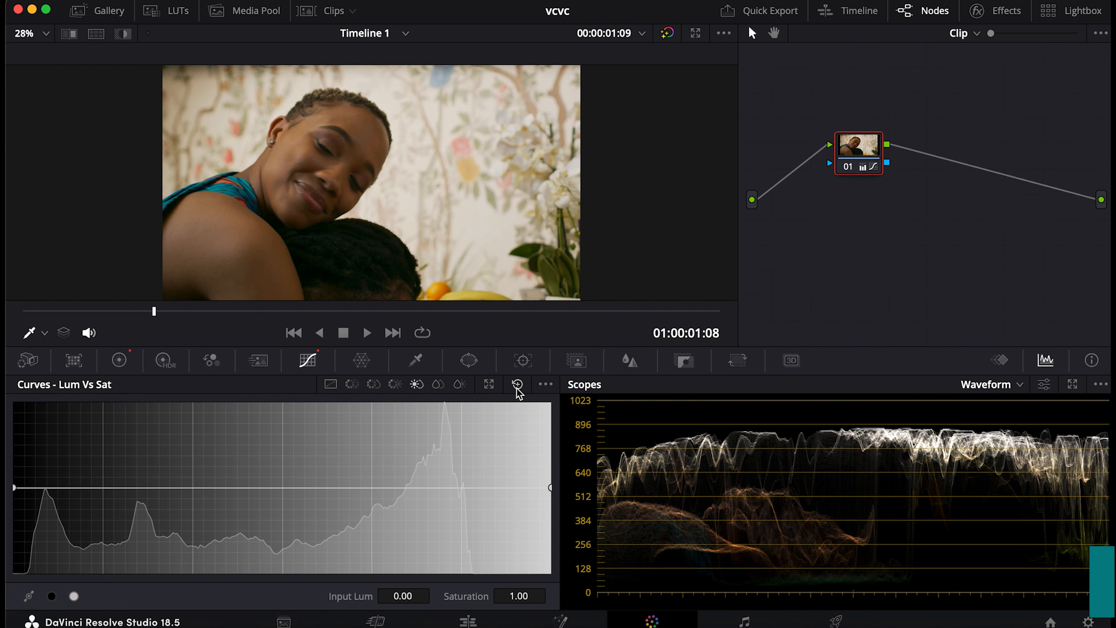
{"action": "key", "text": "alt+s"}
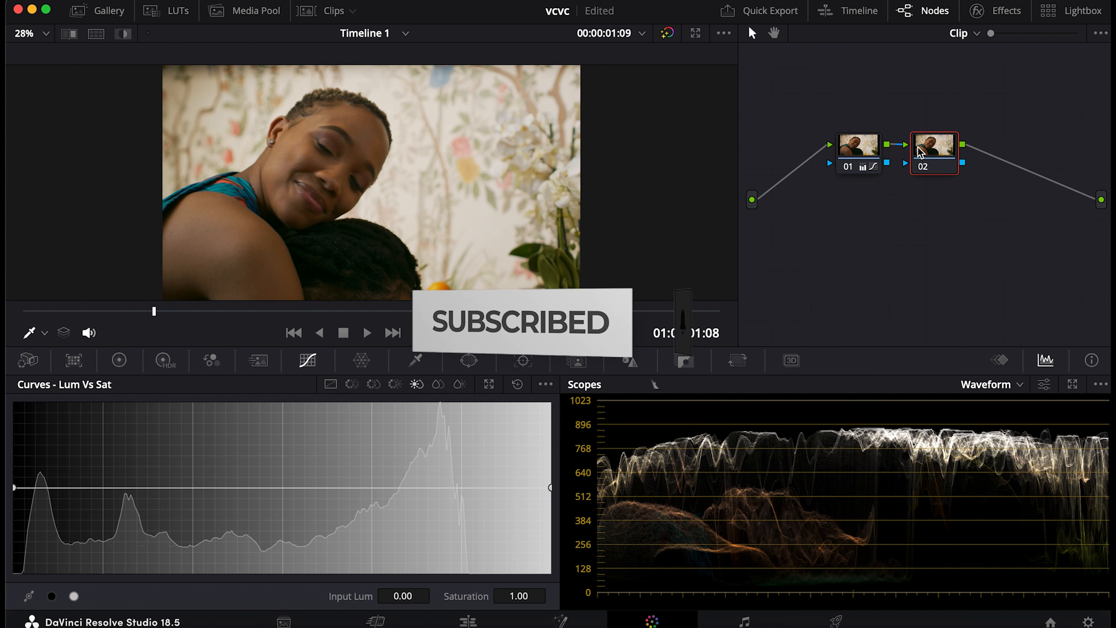
Step: On node 02's Lum Vs Sat curve, anchor the black range and take the blacks' saturation up to 2.00, and down to 0.00
{"action": "left_click", "coordinate": [147, 487]}
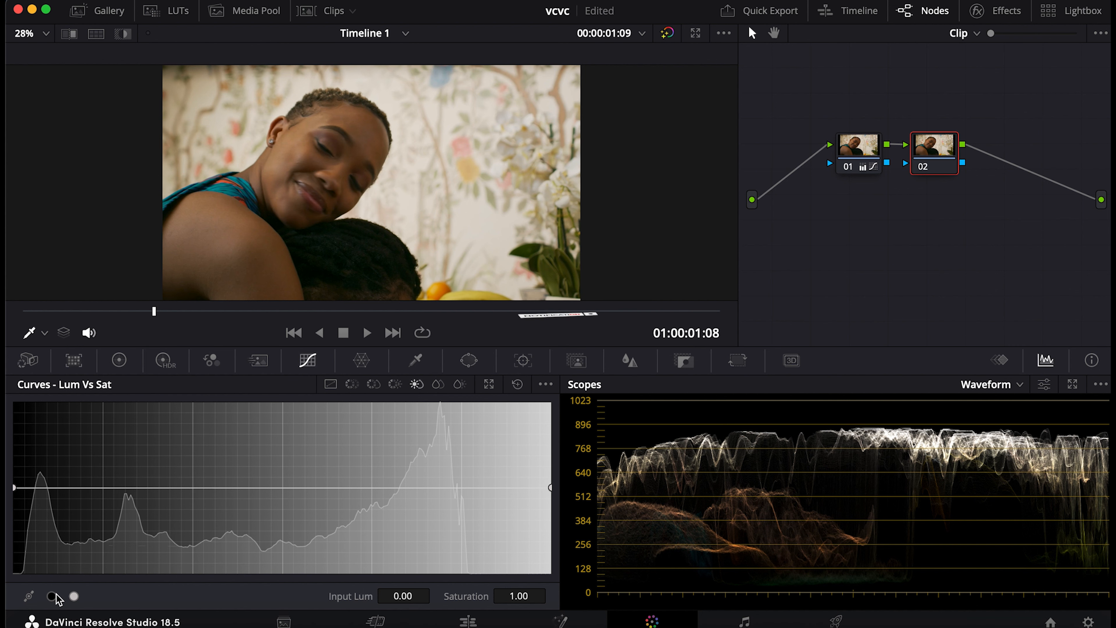
{"action": "left_click_drag", "start_coordinate": [14, 487], "coordinate": [25, 398]}
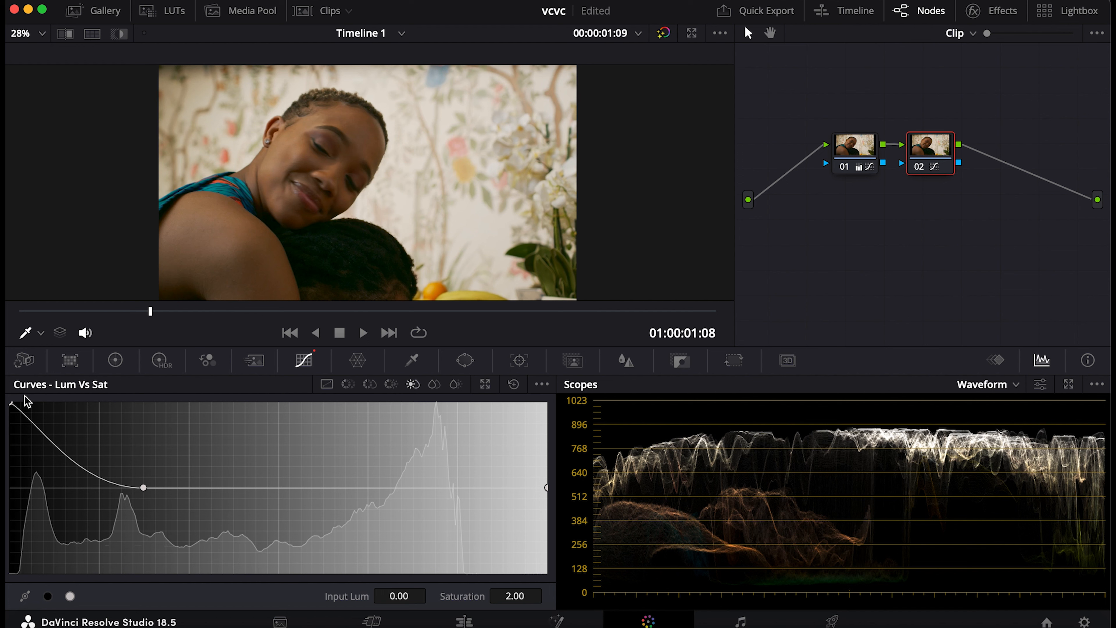
{"action": "left_click_drag", "start_coordinate": [27, 402], "coordinate": [23, 609]}
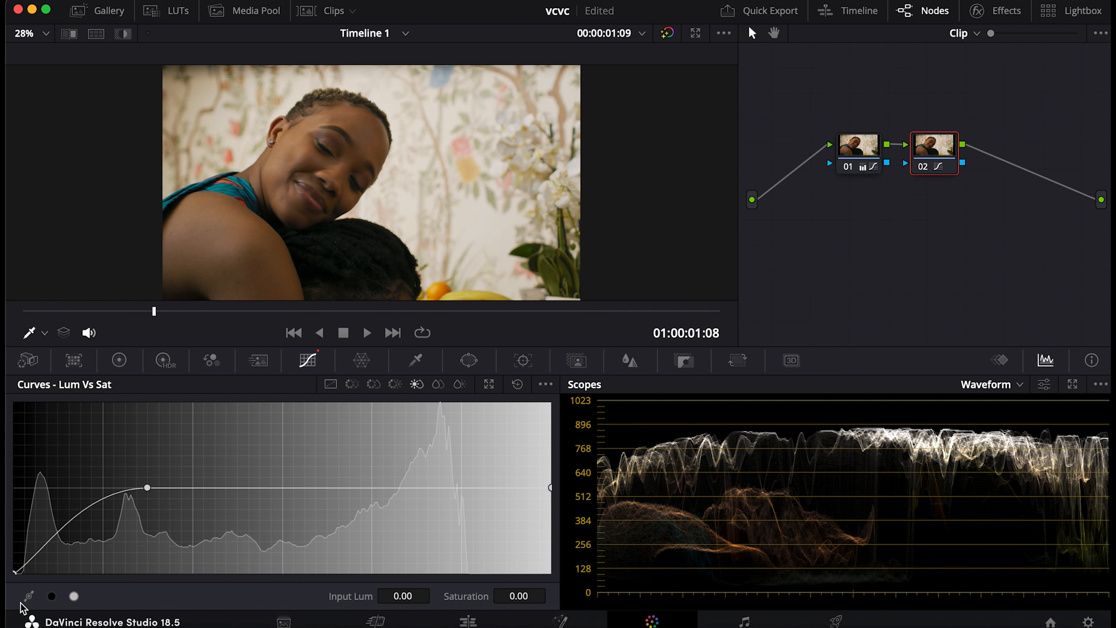
Step: Anchor the highlight range and lower the white end's saturation, and set the black end's saturation to about 0.38
{"action": "left_click", "coordinate": [416, 487]}
{"action": "left_click_drag", "start_coordinate": [550, 492], "coordinate": [446, 558]}
{"action": "left_click_drag", "start_coordinate": [16, 572], "coordinate": [13, 542]}
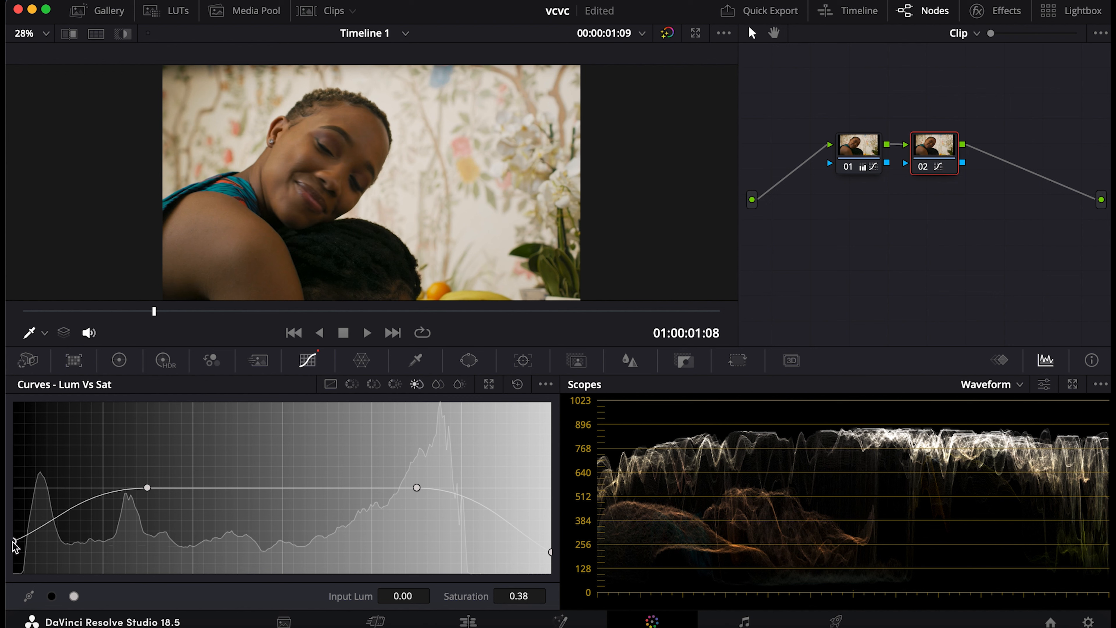
Step: Sample the dark hair, lower the saturation of its shadow point, and move the black-range anchor to about luminance 0.16 and saturation 0.98
{"action": "left_click", "coordinate": [356, 250]}
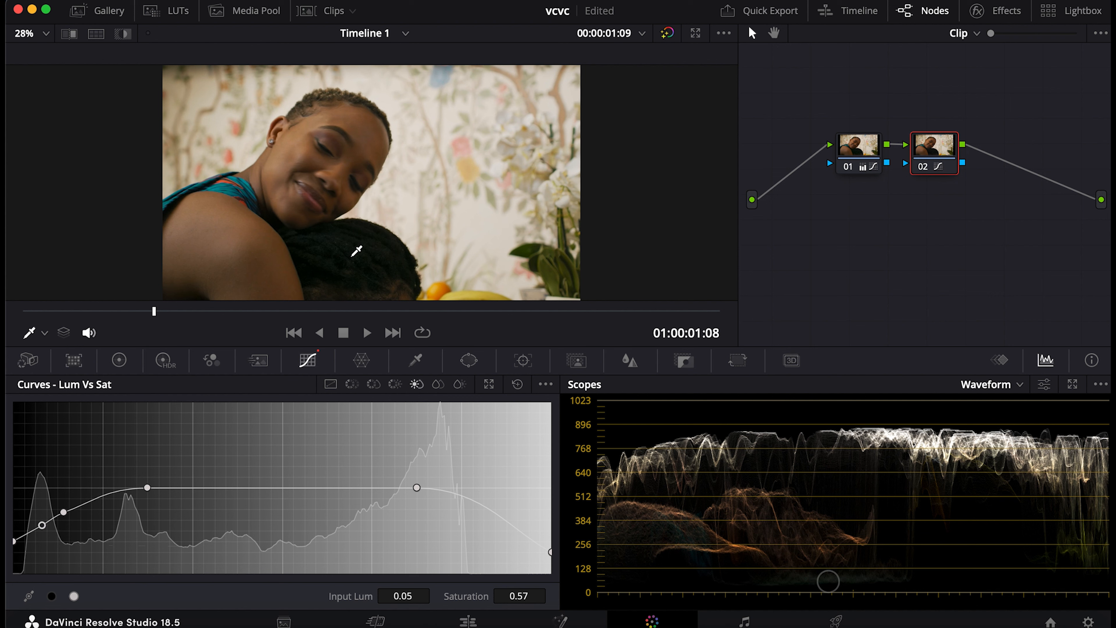
{"action": "left_click_drag", "start_coordinate": [63, 511], "coordinate": [44, 532]}
{"action": "left_click_drag", "start_coordinate": [147, 487], "coordinate": [100, 489]}
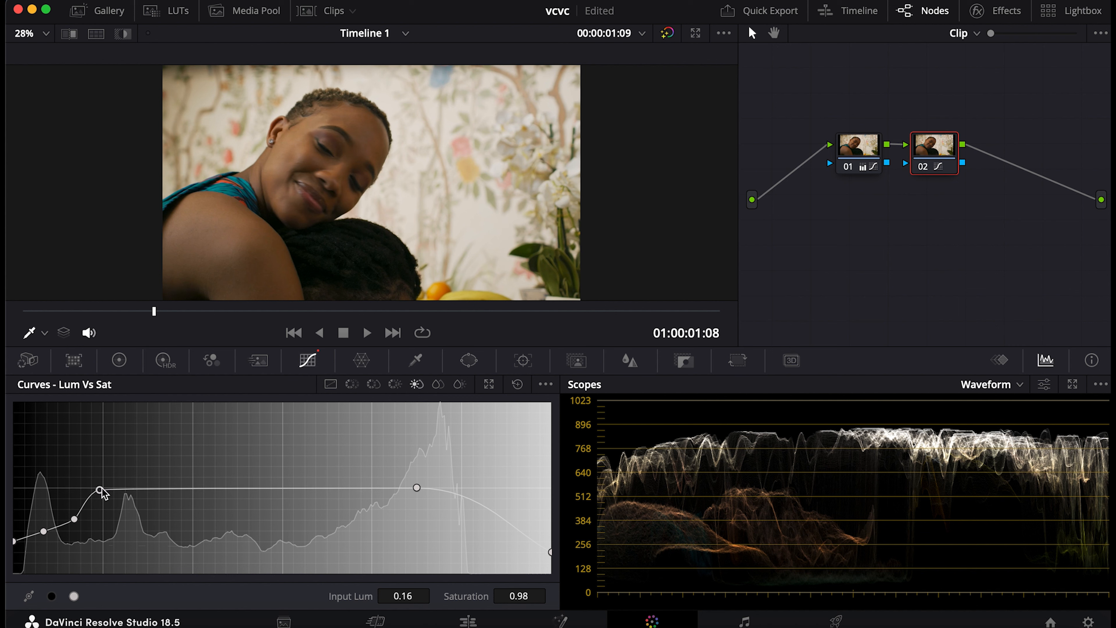
Step: On the Sat Vs Sat curve, raise the midtone saturation point at input 0.25 to about 1.11, and reset the curve
{"action": "left_click", "coordinate": [436, 388]}
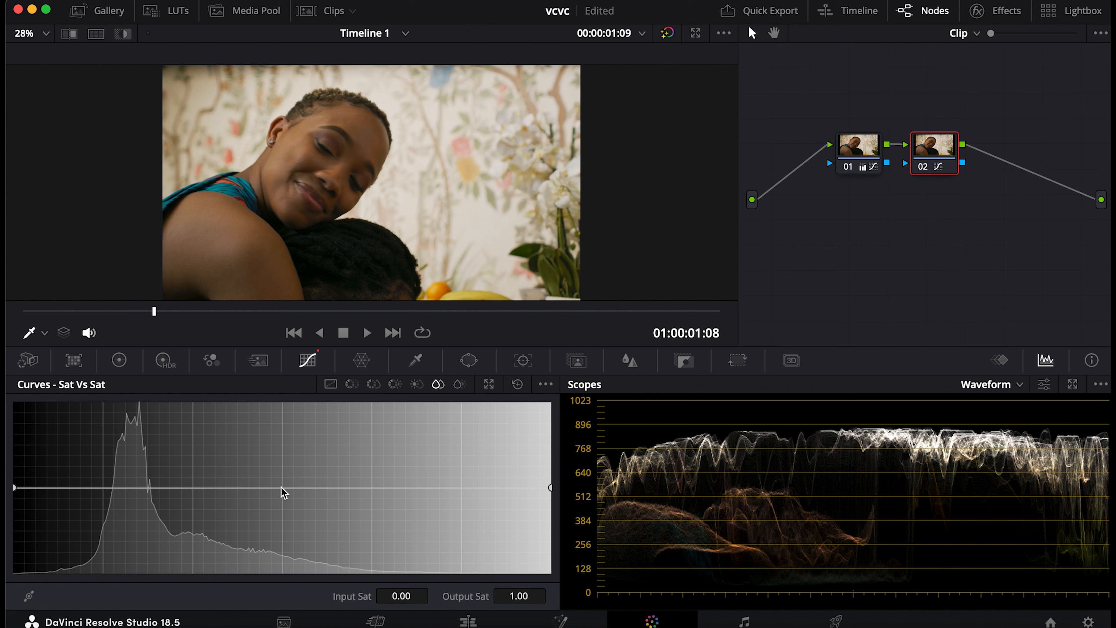
{"action": "left_click_drag", "start_coordinate": [282, 487], "coordinate": [278, 416]}
{"action": "left_click", "coordinate": [517, 384]}
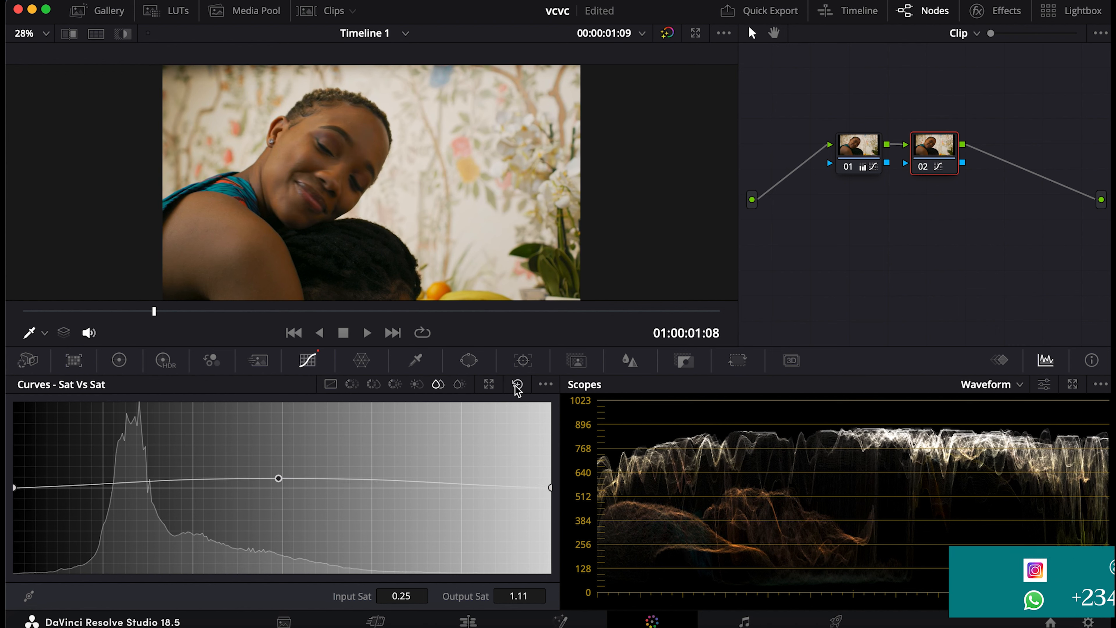
Step: Nudge the Sat Vs Sat curve's high-saturation end to about 1.01 and its low-saturation end to about 1.02
{"action": "mouse_move", "coordinate": [550, 488]}
{"action": "left_mouse_down"}
{"action": "mouse_move", "coordinate": [536, 551]}
{"action": "mouse_move", "coordinate": [530, 484]}
{"action": "left_mouse_up"}
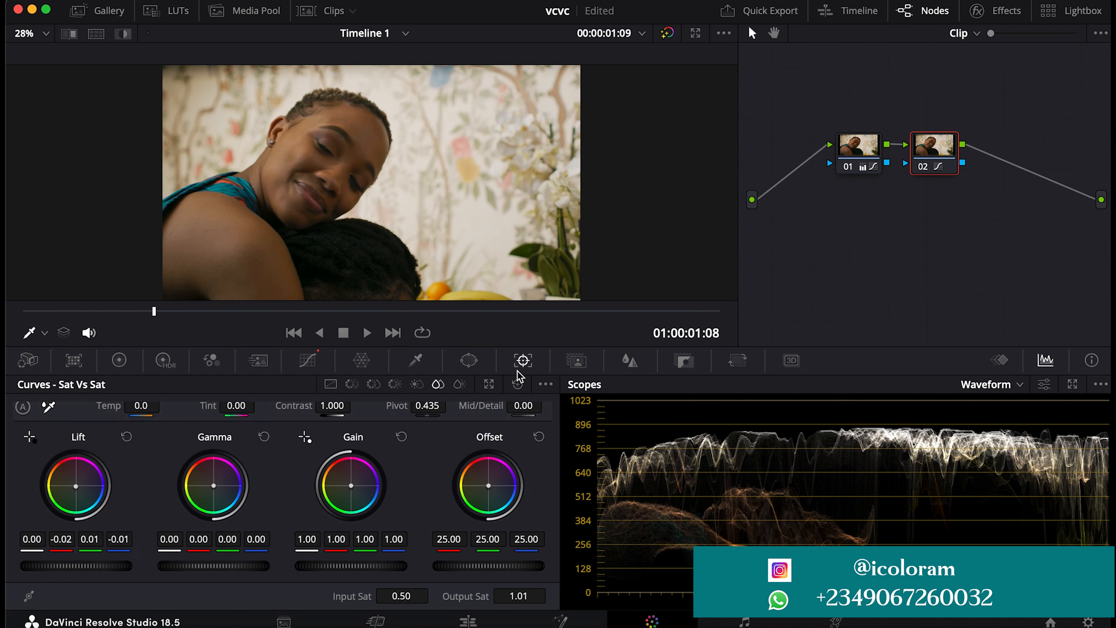
{"action": "left_click", "coordinate": [523, 360]}
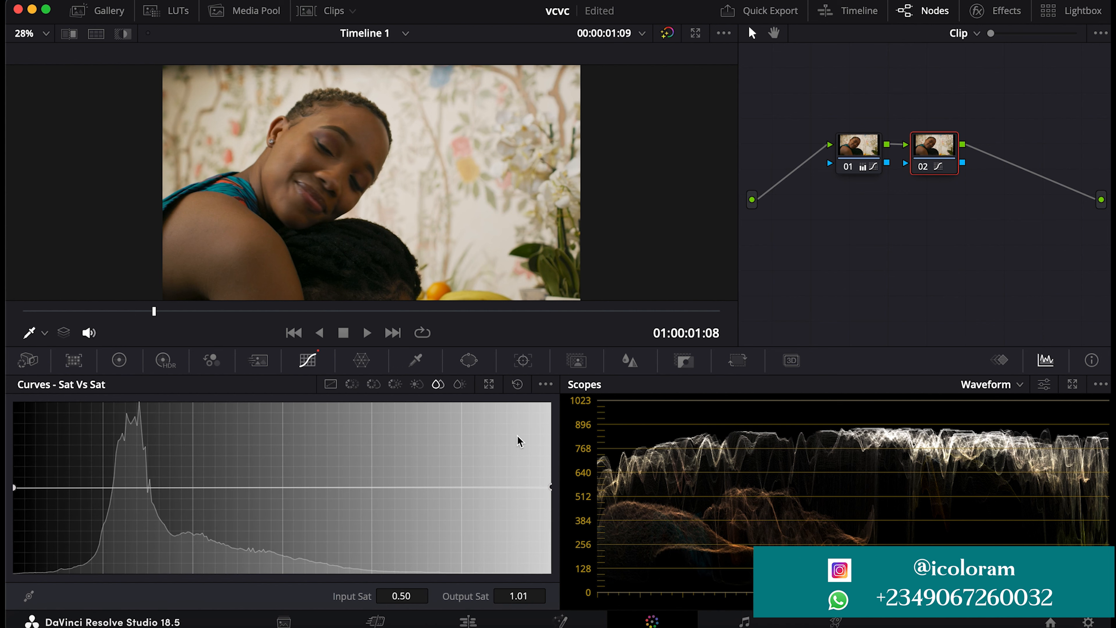
{"action": "left_click", "coordinate": [12, 487]}
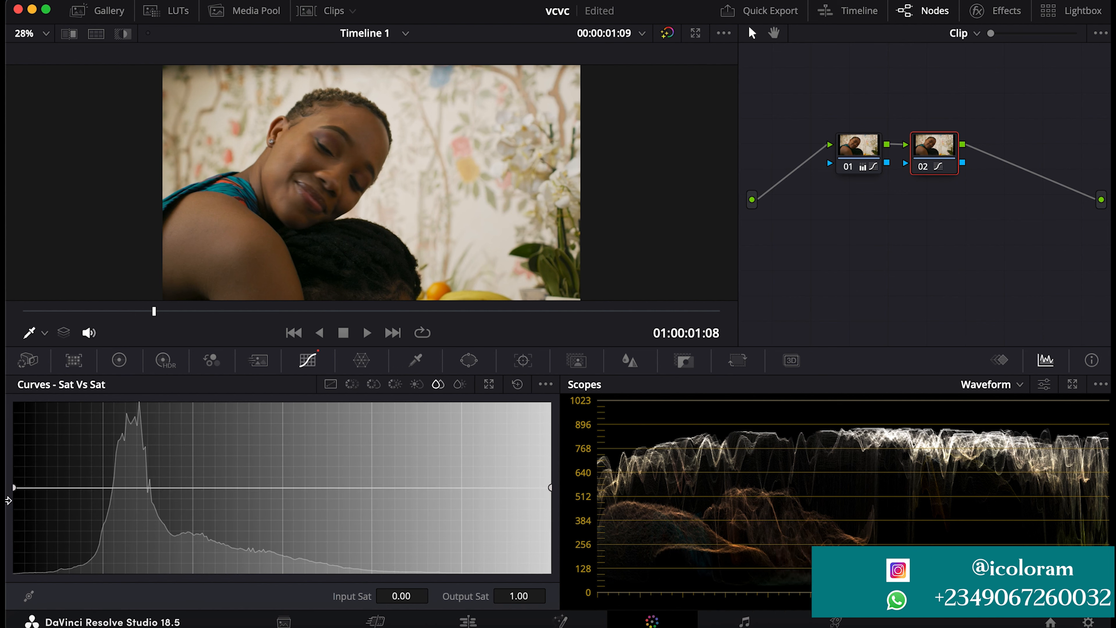
{"action": "mouse_move", "coordinate": [12, 488]}
{"action": "left_mouse_down"}
{"action": "mouse_move", "coordinate": [34, 559]}
{"action": "mouse_move", "coordinate": [25, 490]}
{"action": "left_mouse_up"}
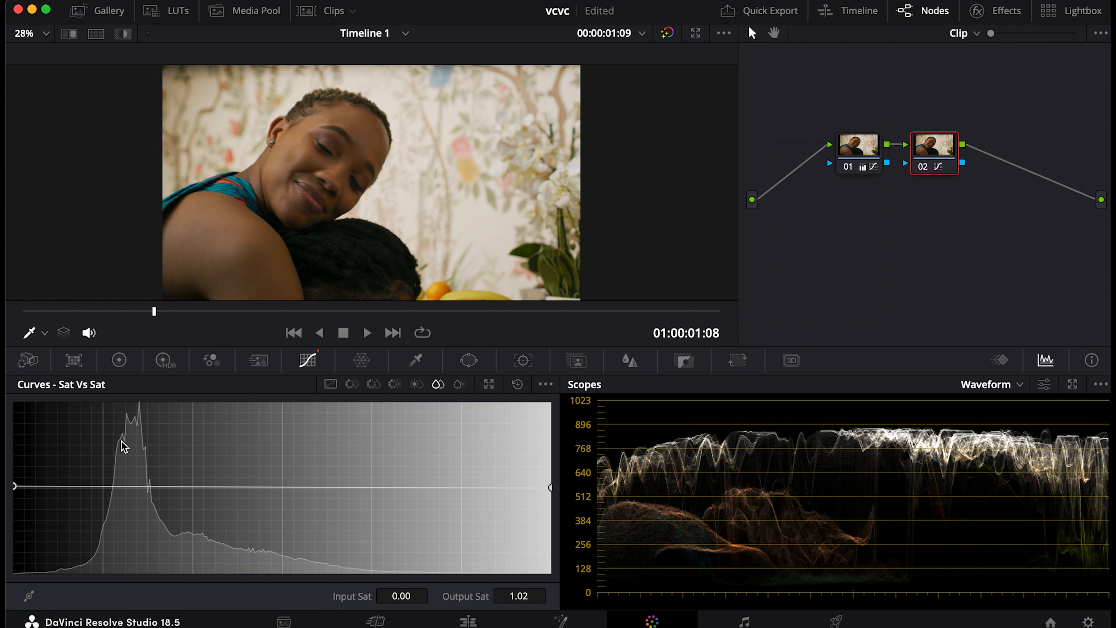
Step: On the Sat Vs Lum curve, lower the high-saturation end to about 0.67 and the low-saturation end to about 0.73, and reset the curve
{"action": "left_click", "coordinate": [459, 385]}
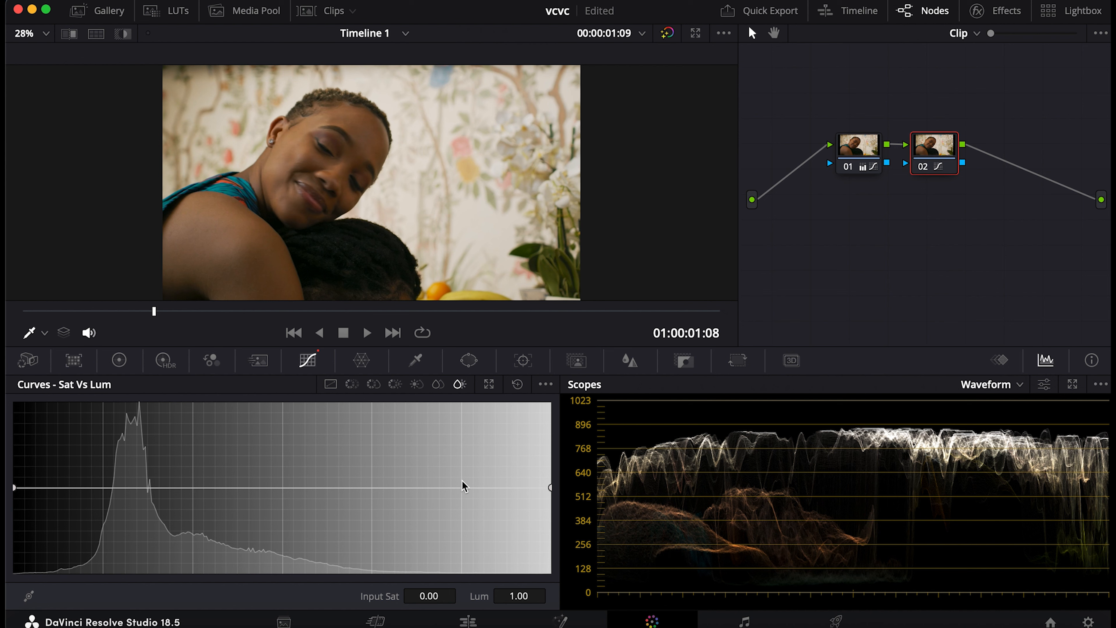
{"action": "left_click_drag", "start_coordinate": [549, 487], "coordinate": [536, 522]}
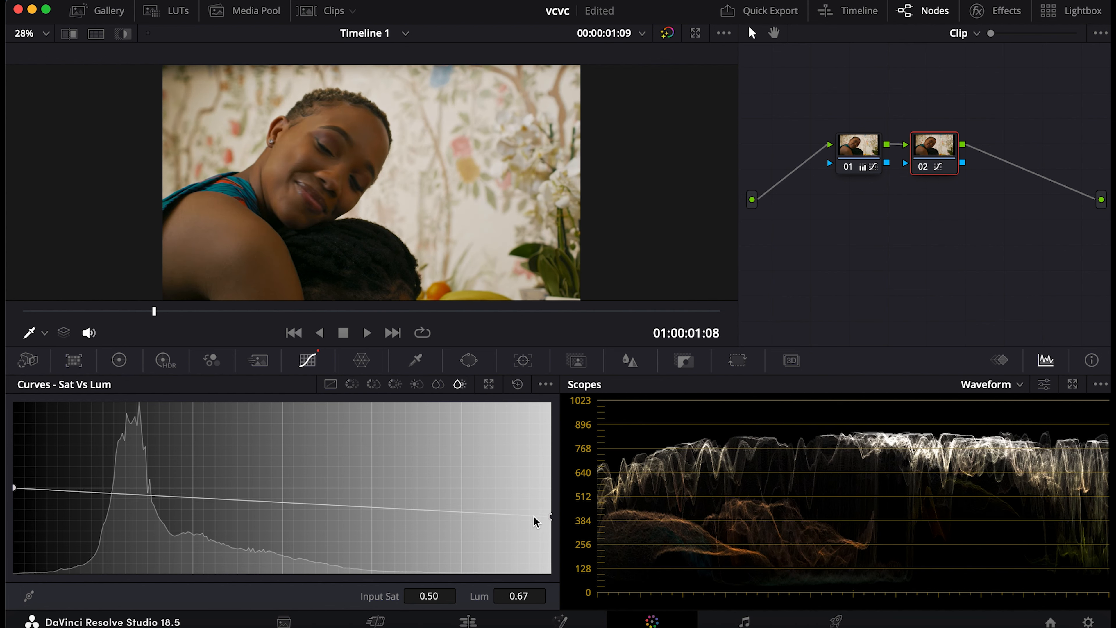
{"action": "mouse_move", "coordinate": [16, 491]}
{"action": "left_mouse_down"}
{"action": "mouse_move", "coordinate": [19, 519]}
{"action": "mouse_move", "coordinate": [19, 510]}
{"action": "left_mouse_up"}
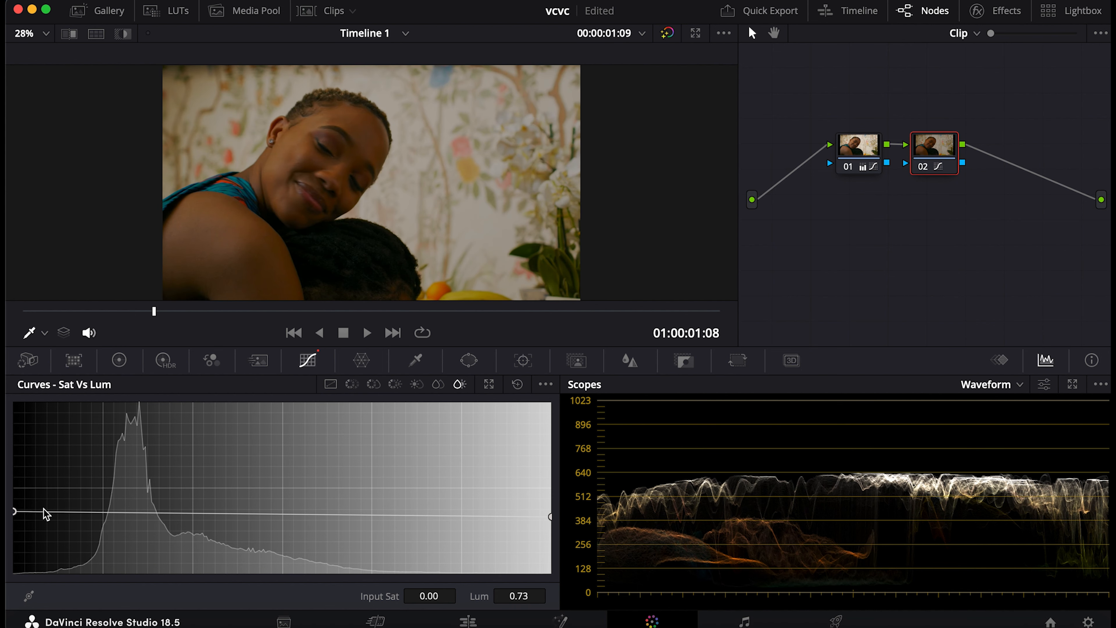
{"action": "left_click", "coordinate": [517, 384]}
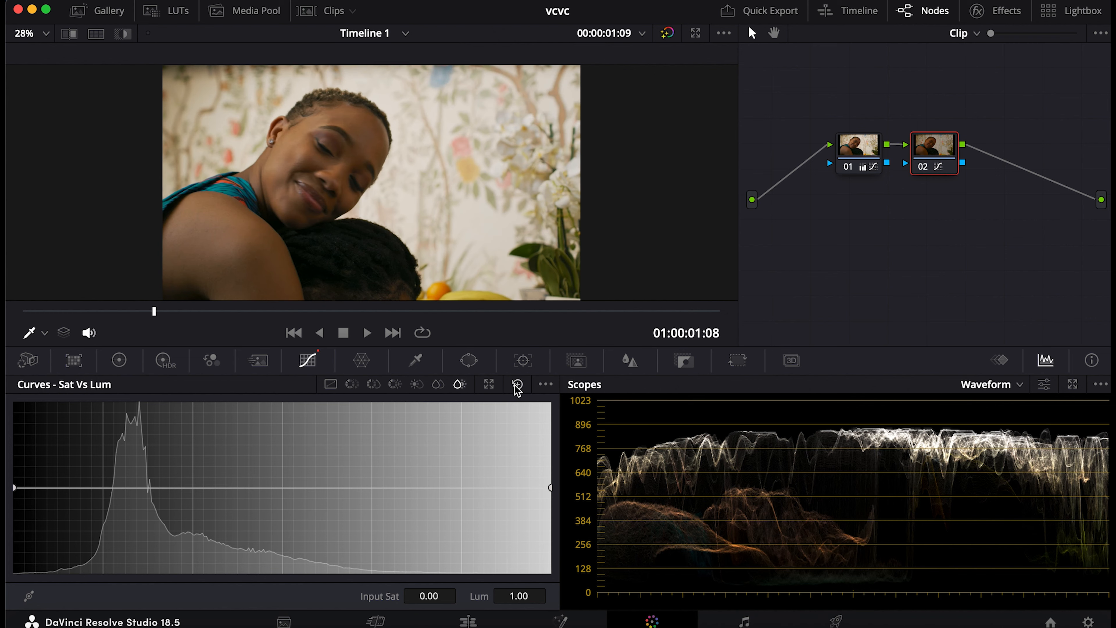
Step: View the Custom, Hue Vs Hue and Hue Vs Sat curves in the enlarged editor, close it and return to Sat Vs Lum
{"action": "left_click", "coordinate": [488, 384]}
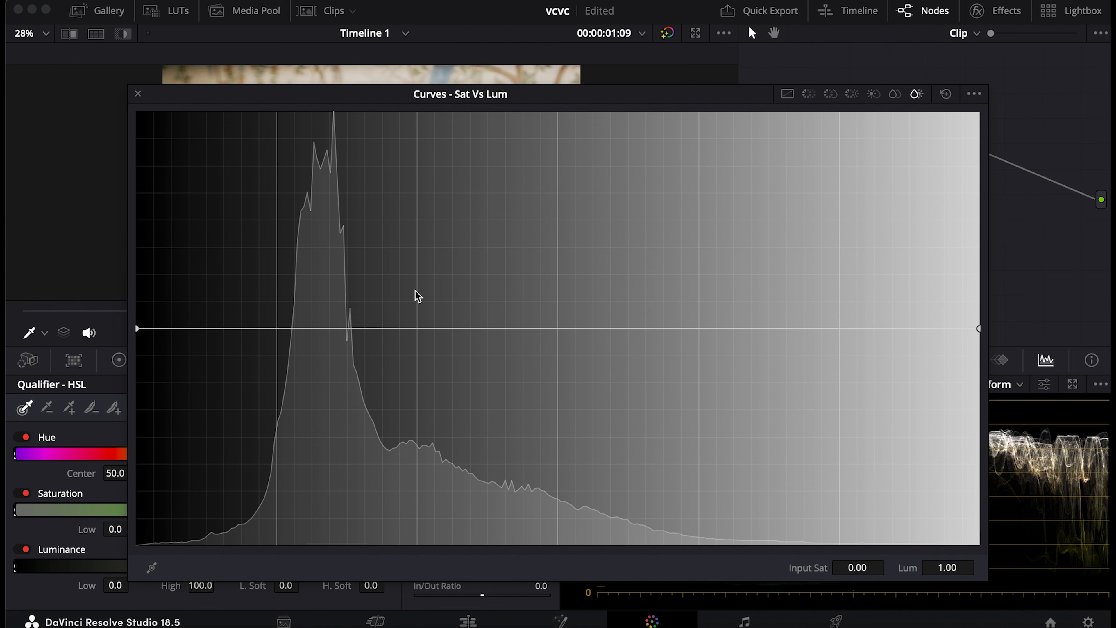
{"action": "left_click", "coordinate": [787, 95]}
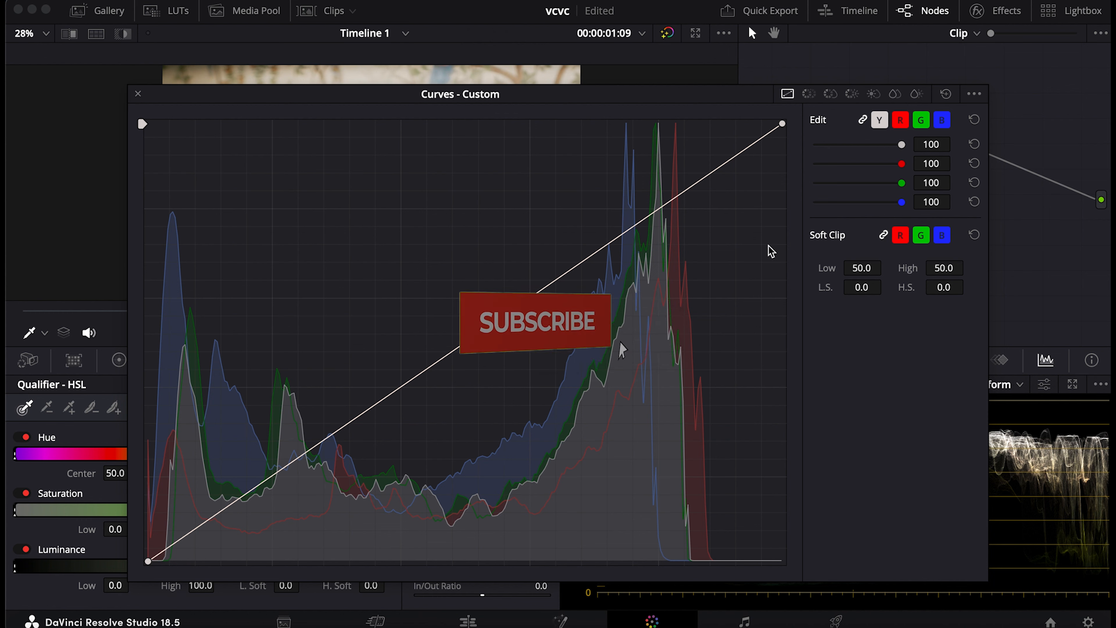
{"action": "left_click", "coordinate": [808, 96]}
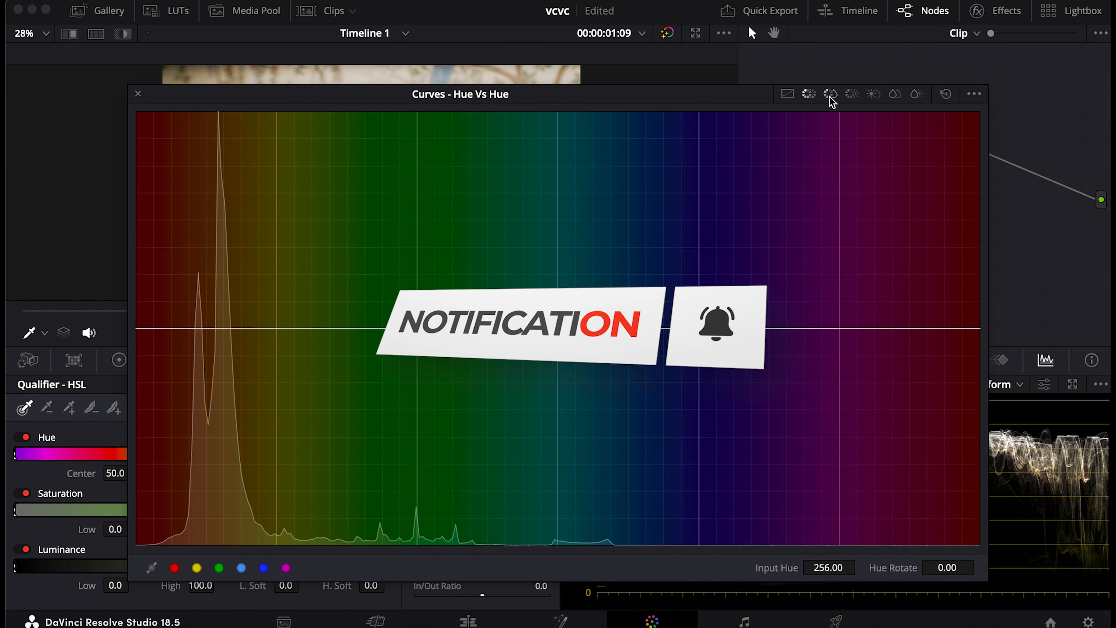
{"action": "left_click", "coordinate": [828, 96]}
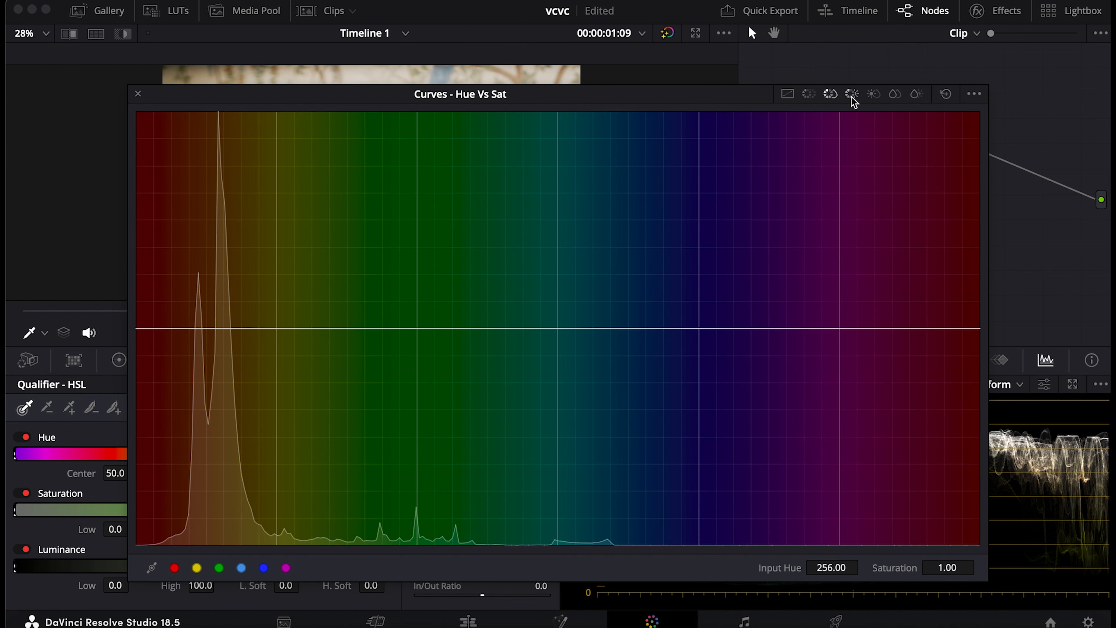
{"action": "left_click", "coordinate": [137, 95]}
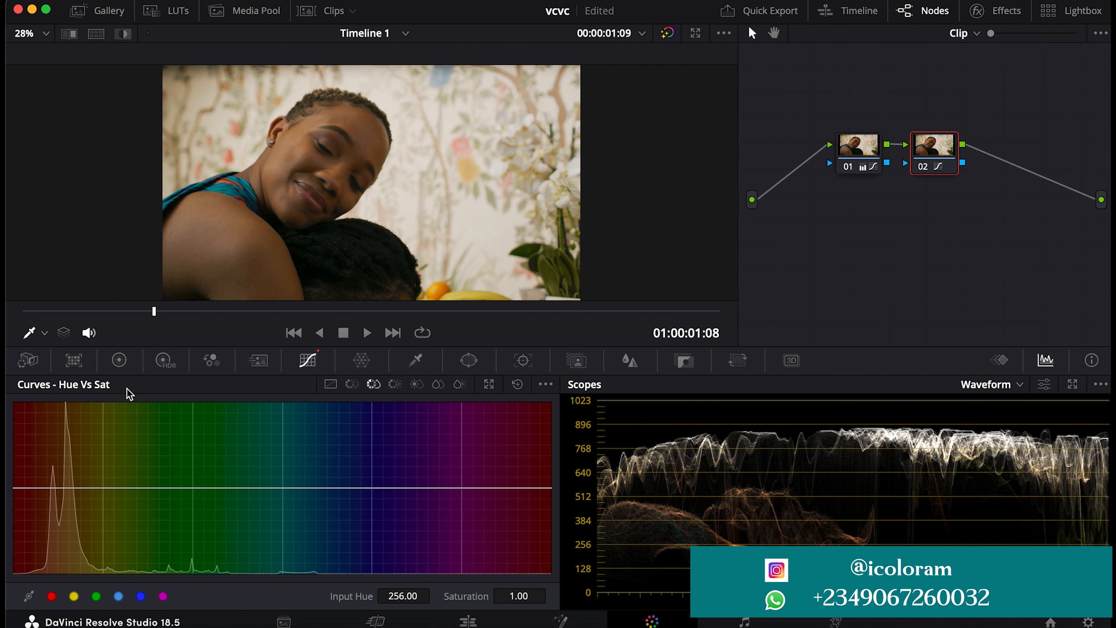
{"action": "left_click", "coordinate": [458, 385]}
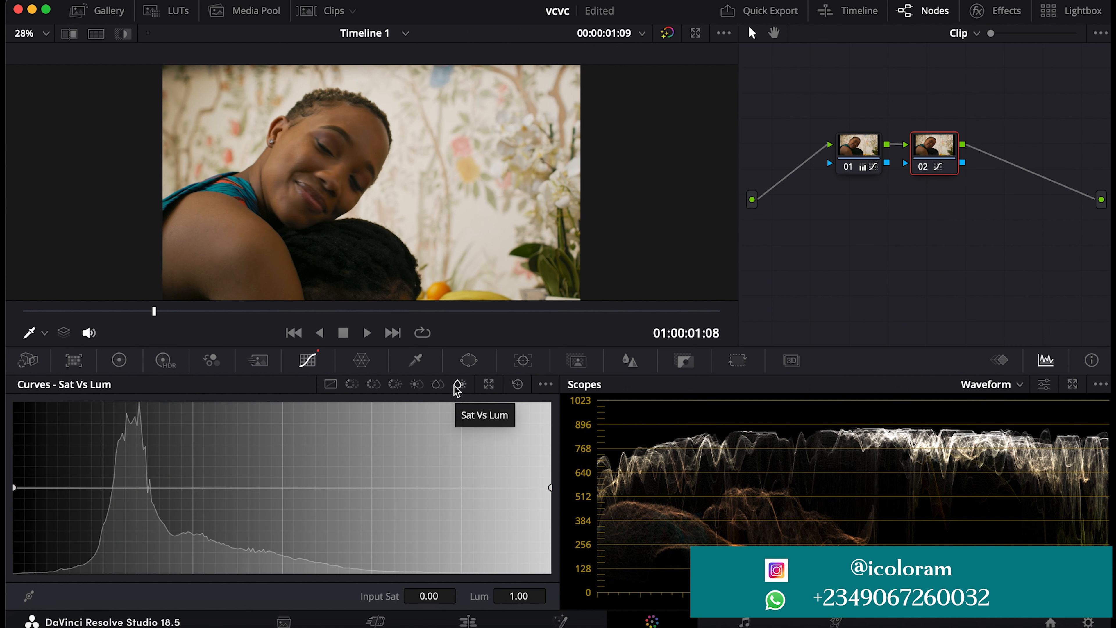